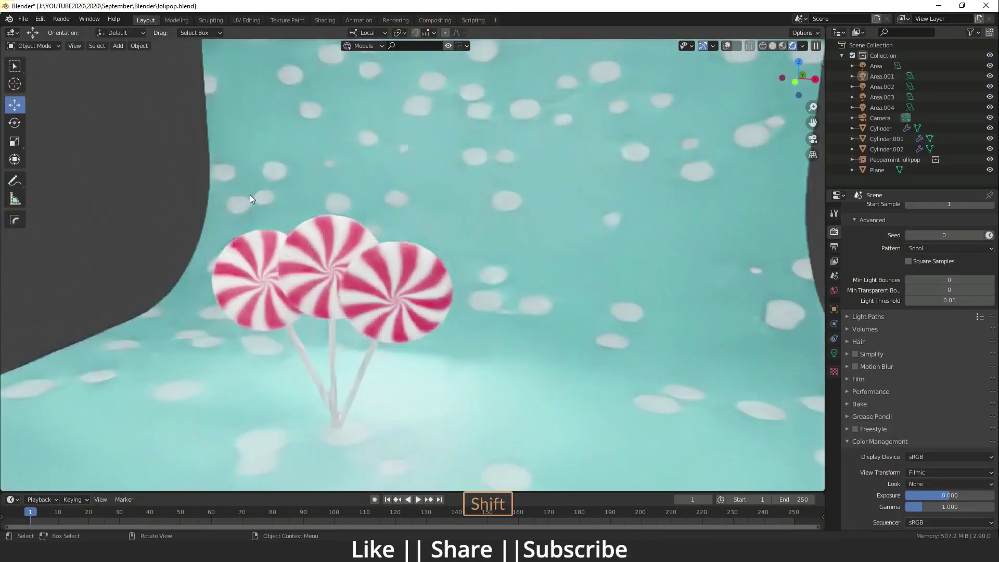
Step: Start a new General file without saving the current one and delete the default cube
{"action": "key", "text": "ctrl+n"}
{"action": "left_click", "coordinate": [187, 139]}
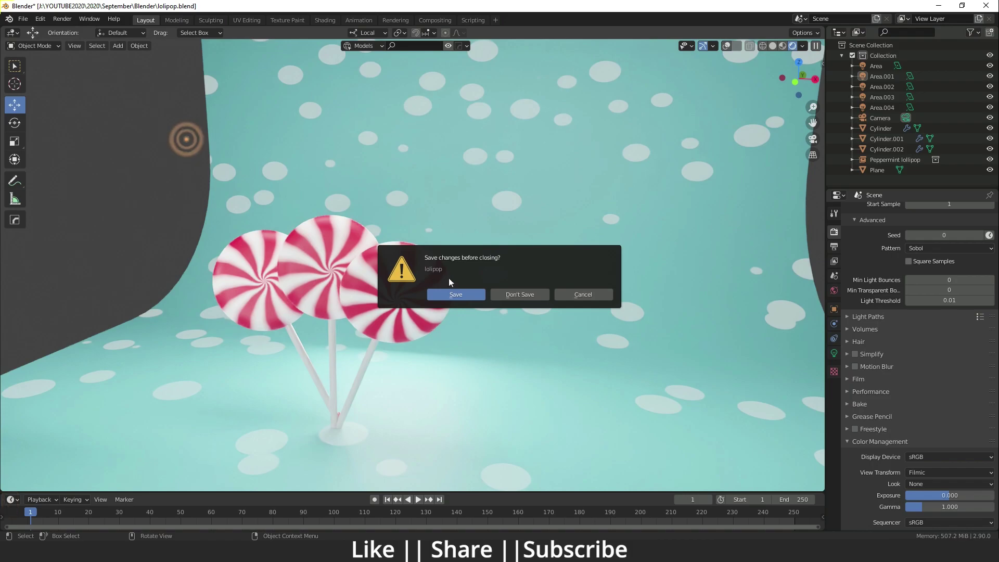
{"action": "left_click", "coordinate": [526, 295]}
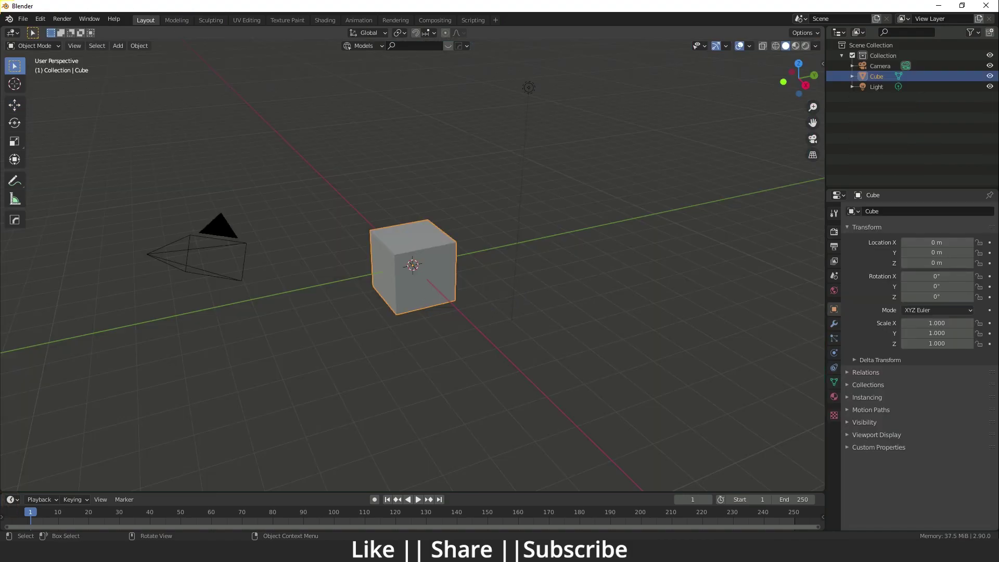
{"action": "key", "text": "Delete"}
Step: Add a 32-vertex cylinder with 1 m radius and 2 m depth, aligned to the left view
{"action": "key", "text": "shift+a"}
{"action": "mouse_move", "coordinate": [408, 244]}
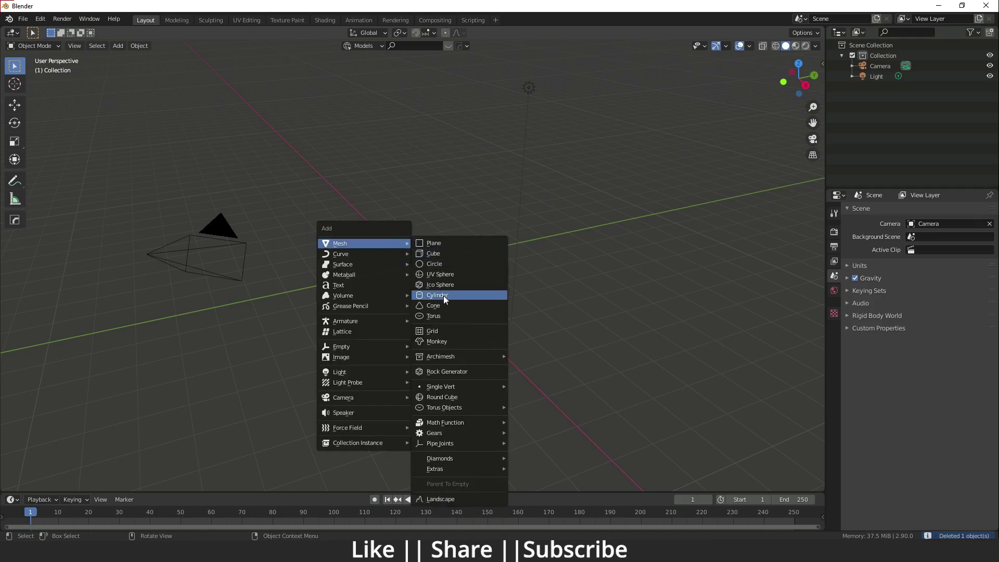
{"action": "left_click", "coordinate": [444, 295]}
{"action": "key", "text": "grave"}
{"action": "left_click", "coordinate": [174, 257]}
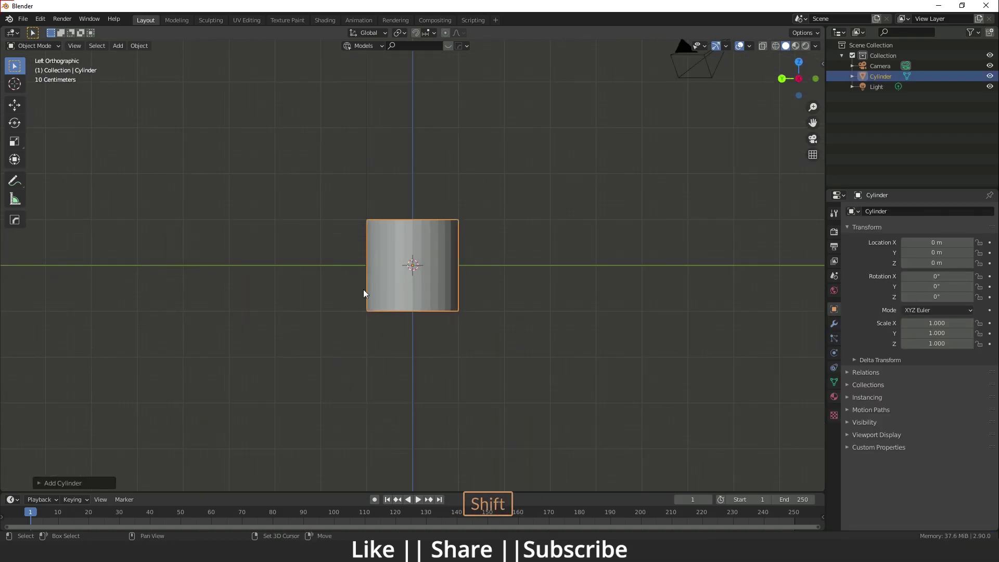
{"action": "left_click", "coordinate": [57, 483]}
{"action": "left_click", "coordinate": [118, 416]}
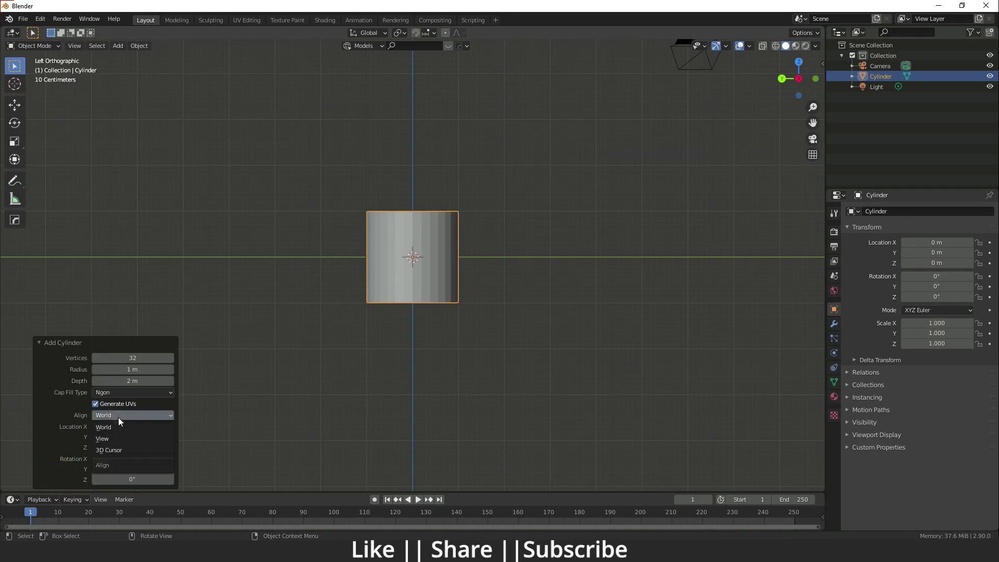
{"action": "left_click", "coordinate": [113, 438]}
{"action": "middle_click_drag", "start_coordinate": [444, 259], "coordinate": [394, 307]}
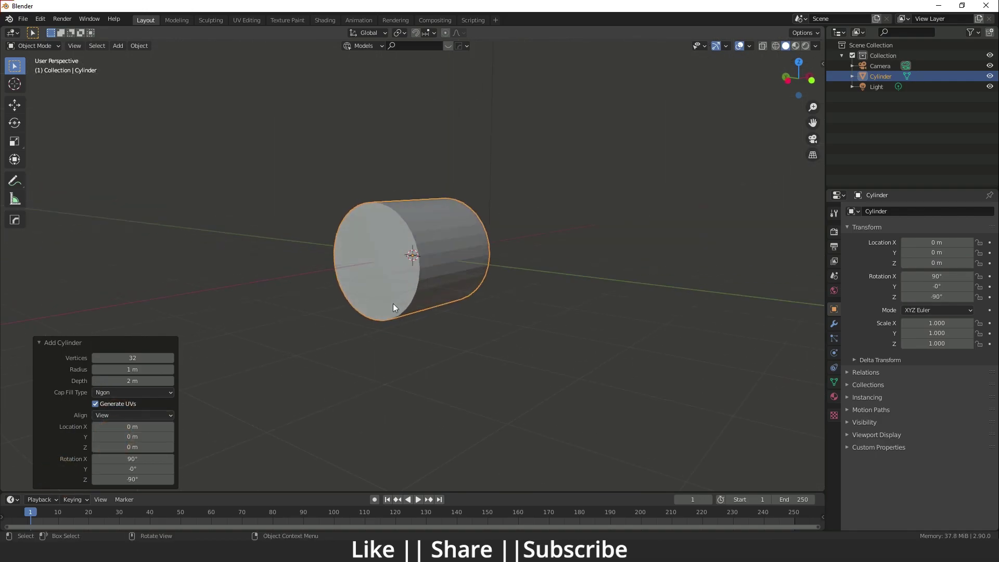
{"action": "middle_click_drag", "start_coordinate": [460, 244], "coordinate": [415, 258]}
{"action": "left_click", "coordinate": [414, 259]}
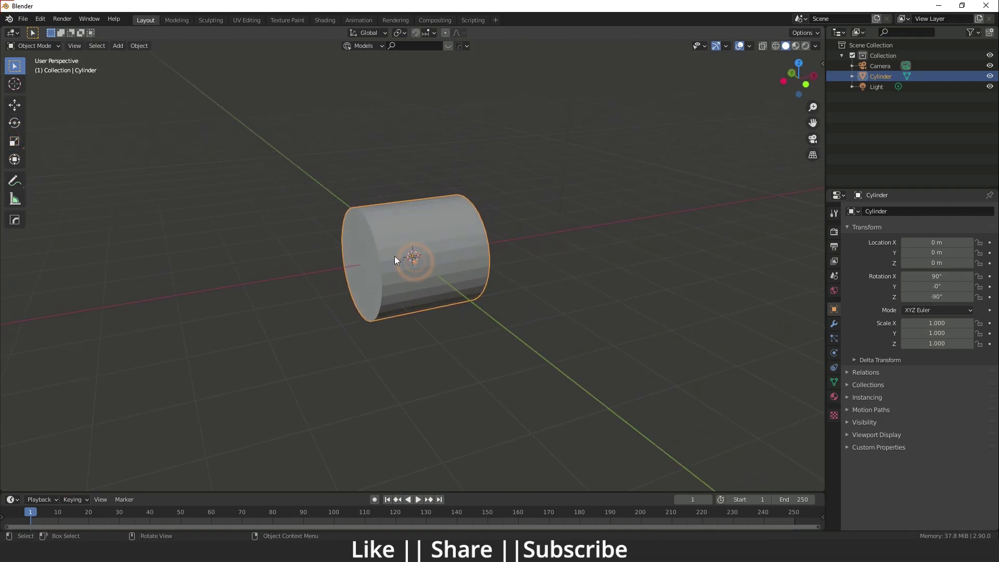
Step: Flatten the cylinder to about 0.299 along the global X axis and apply its scale
{"action": "left_click", "coordinate": [15, 141]}
{"action": "left_click_drag", "start_coordinate": [450, 255], "coordinate": [446, 250]}
{"action": "scroll", "coordinate": [424, 259], "scroll_direction": "up", "scroll_amount": 3}
{"action": "middle_click_drag", "start_coordinate": [435, 280], "coordinate": [458, 306], "text": "shift"}
{"action": "scroll", "coordinate": [439, 312], "scroll_direction": "up", "scroll_amount": 2}
{"action": "scroll", "coordinate": [438, 311], "scroll_direction": "up", "scroll_amount": 2}
{"action": "key", "text": "ctrl+a"}
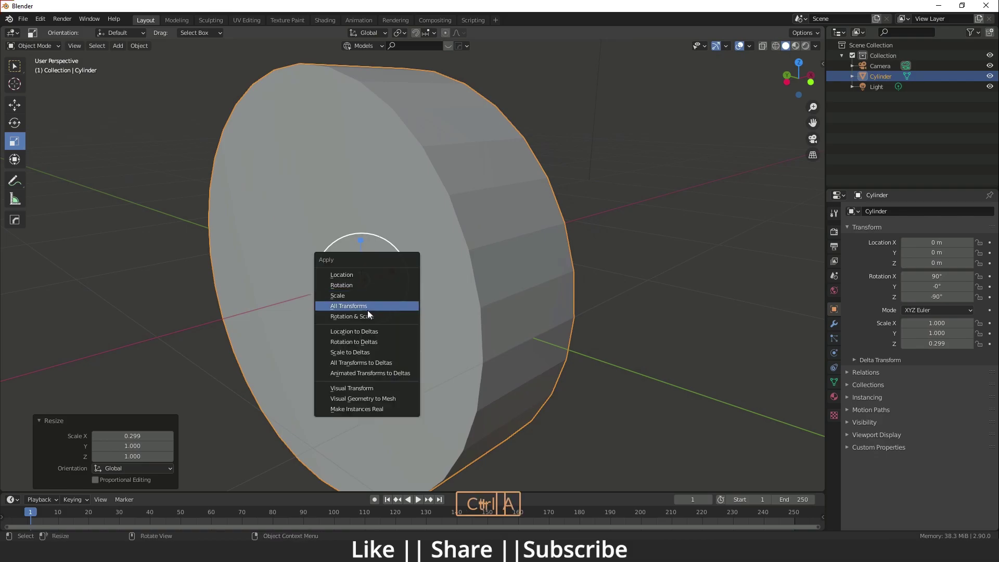
{"action": "left_click", "coordinate": [345, 294]}
{"action": "middle_click_drag", "start_coordinate": [540, 344], "coordinate": [461, 287], "text": "shift"}
{"action": "scroll", "coordinate": [461, 286], "scroll_direction": "down", "scroll_amount": 3}
Step: Bevel the cylinder's rim edges about 0.289 m wide with 6 segments
{"action": "key", "text": "Tab"}
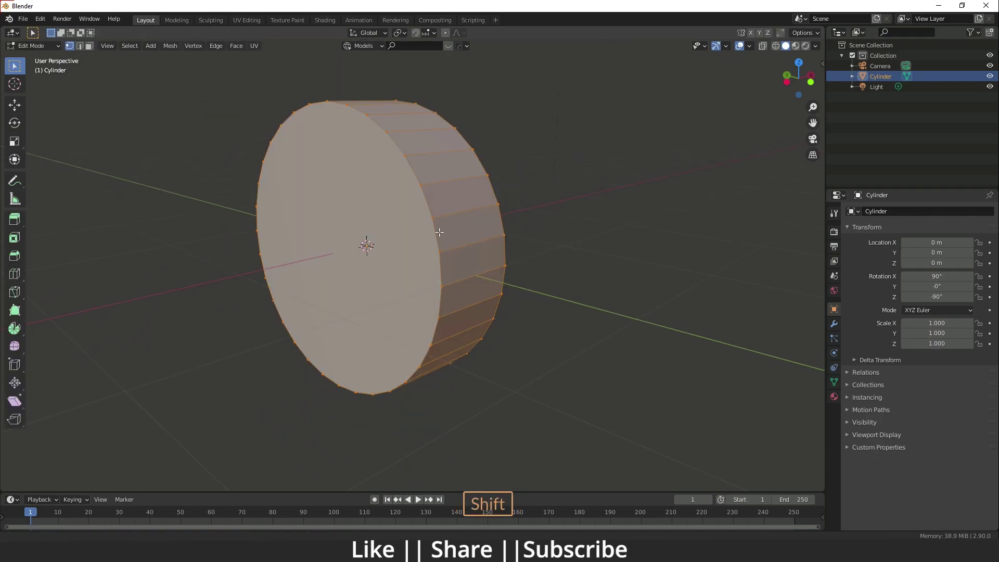
{"action": "key", "text": "2"}
{"action": "left_click", "coordinate": [420, 200], "text": "alt"}
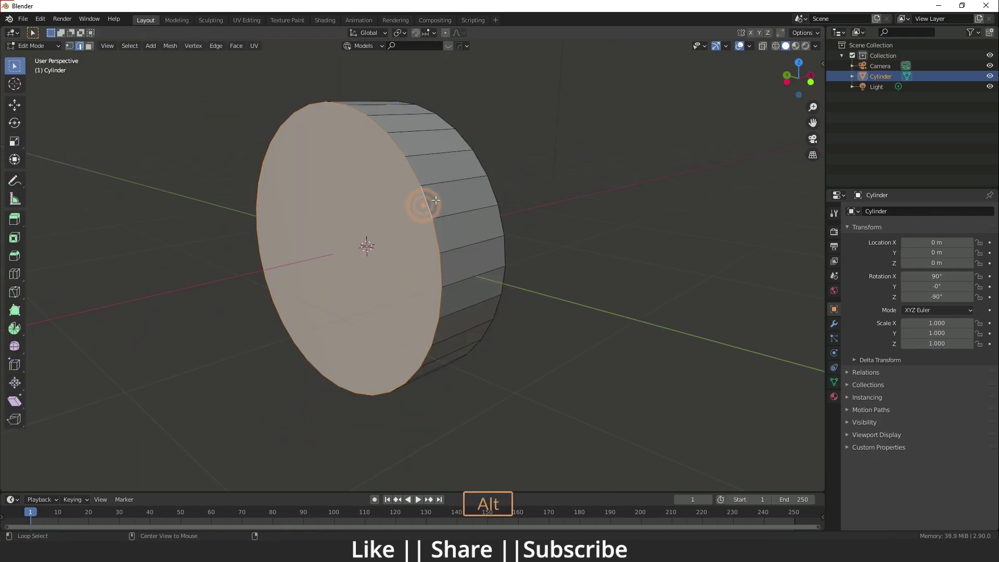
{"action": "middle_click_drag", "start_coordinate": [493, 190], "coordinate": [516, 216], "text": "alt"}
{"action": "key", "text": "ctrl+b"}
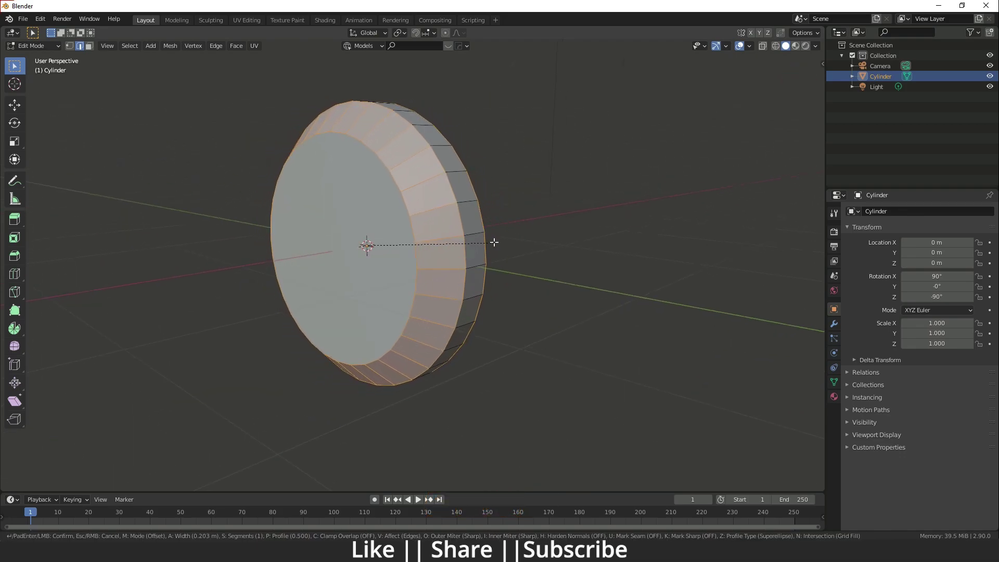
{"action": "scroll", "coordinate": [490, 242], "scroll_direction": "up", "scroll_amount": 4}
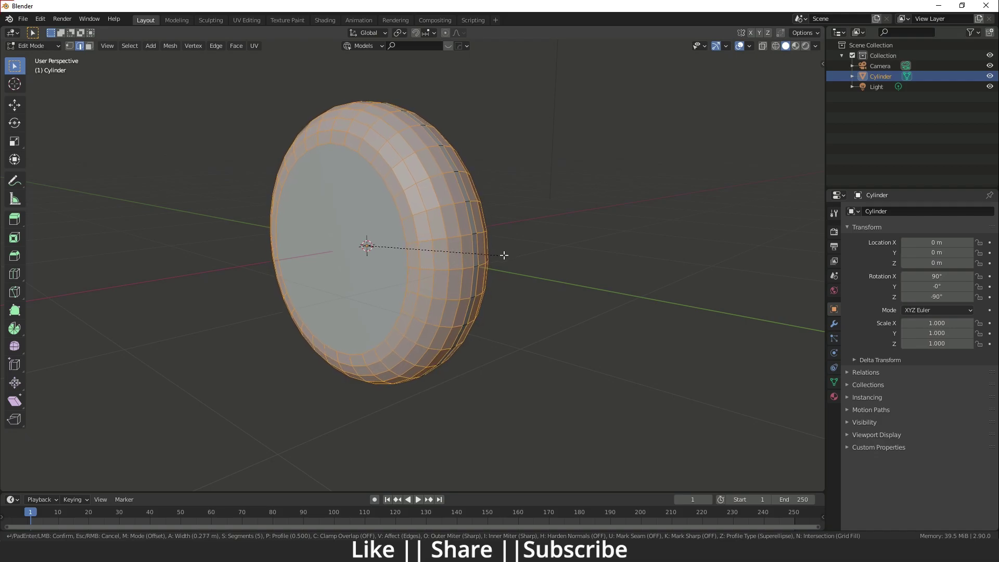
{"action": "scroll", "coordinate": [505, 256], "scroll_direction": "up", "scroll_amount": 1}
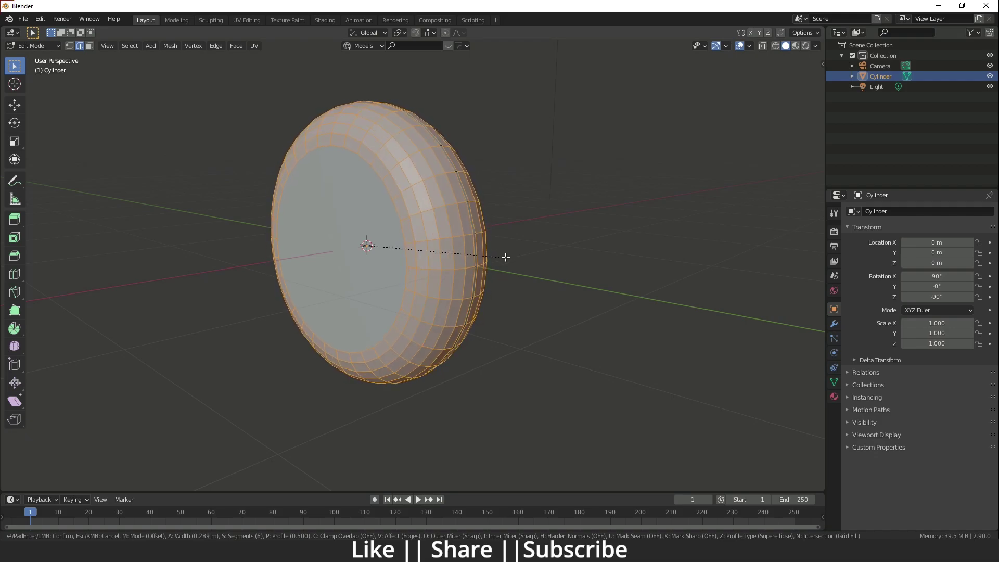
{"action": "left_click", "coordinate": [506, 258]}
Step: Extrude the flat cap faces in place twice, scaling them inward around the Median Point, first to about 0.584
{"action": "middle_click_drag", "start_coordinate": [504, 259], "coordinate": [480, 122]}
{"action": "left_click", "coordinate": [411, 280]}
{"action": "key", "text": "3"}
{"action": "left_click", "coordinate": [371, 251]}
{"action": "left_click", "coordinate": [384, 261], "text": "shift"}
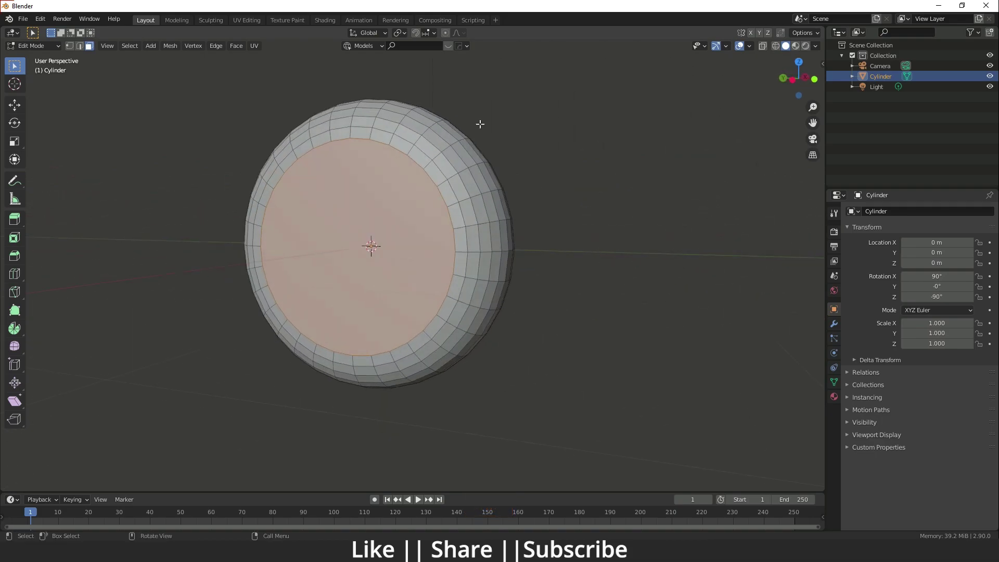
{"action": "left_click", "coordinate": [399, 33]}
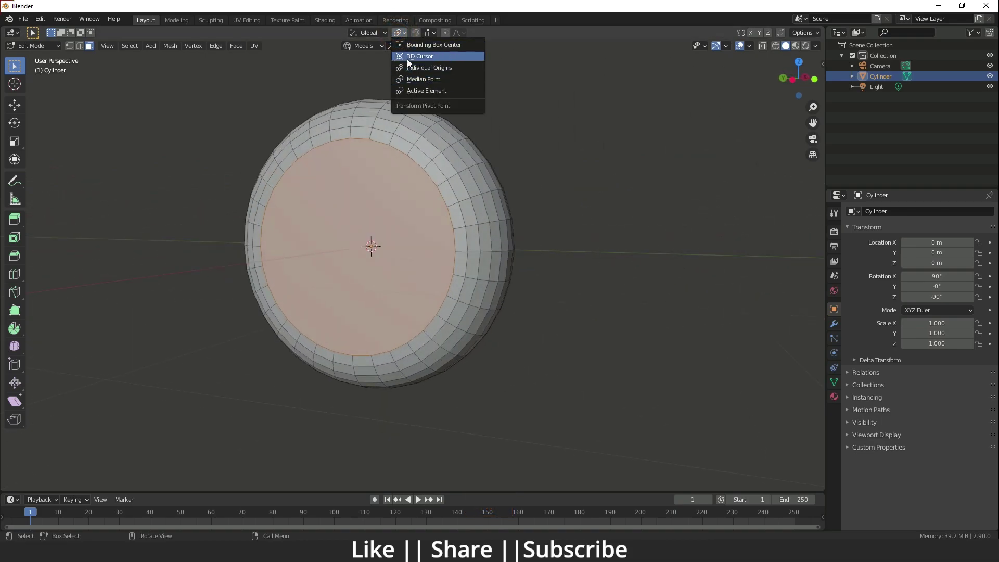
{"action": "left_click", "coordinate": [422, 79]}
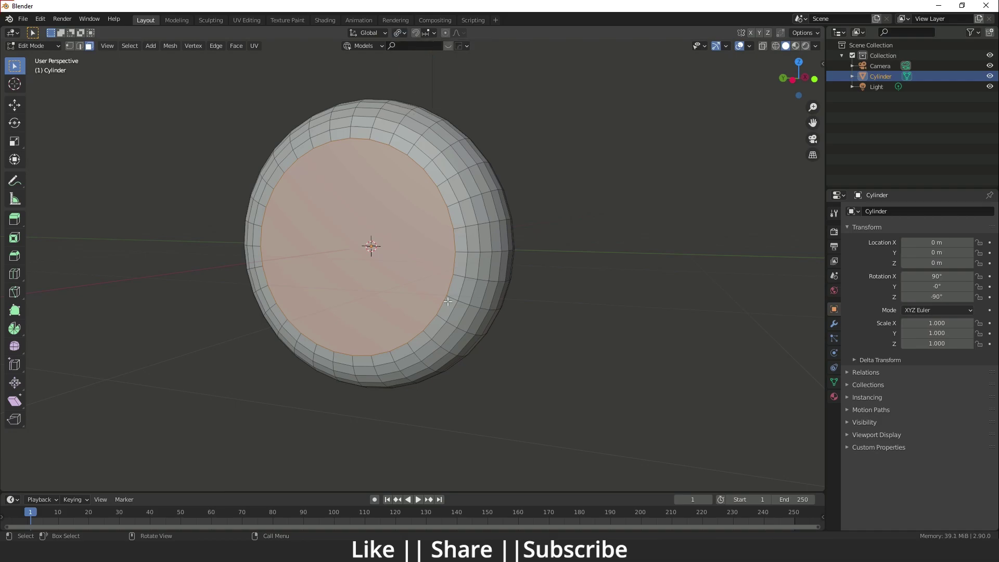
{"action": "key", "text": "s"}
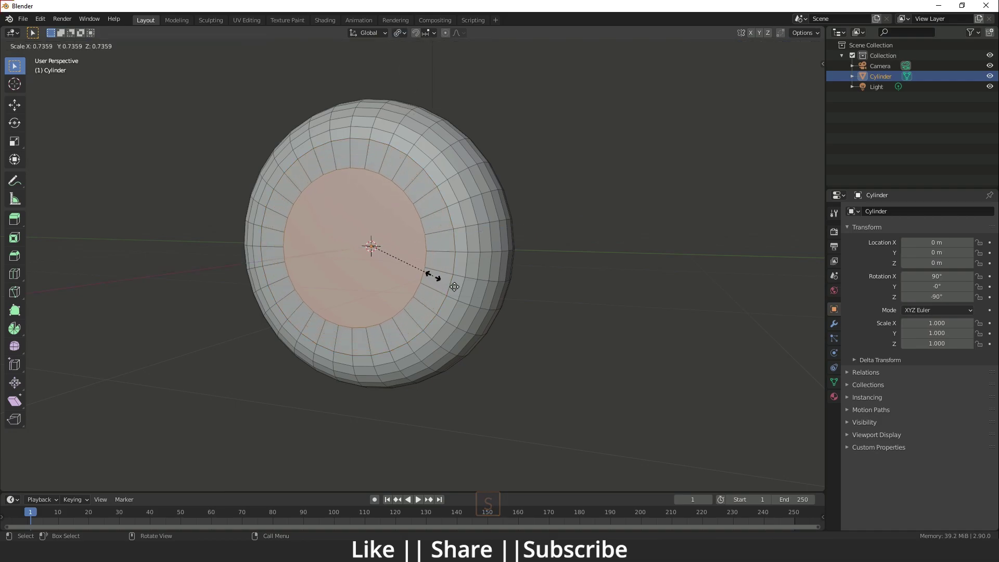
{"action": "left_click", "coordinate": [445, 282]}
{"action": "middle_click_drag", "start_coordinate": [445, 283], "coordinate": [471, 292]}
{"action": "key", "text": "s"}
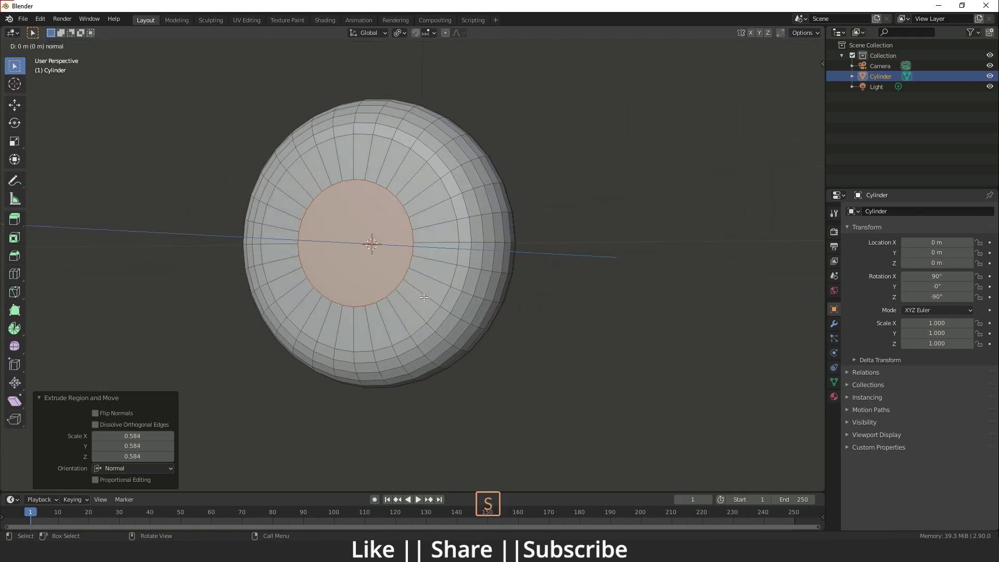
{"action": "left_click", "coordinate": [391, 269]}
Step: Return to Object Mode and apply smooth shading to the candy disc
{"action": "key", "text": "Tab"}
{"action": "middle_click_drag", "start_coordinate": [504, 331], "coordinate": [418, 217]}
{"action": "right_click", "coordinate": [417, 204]}
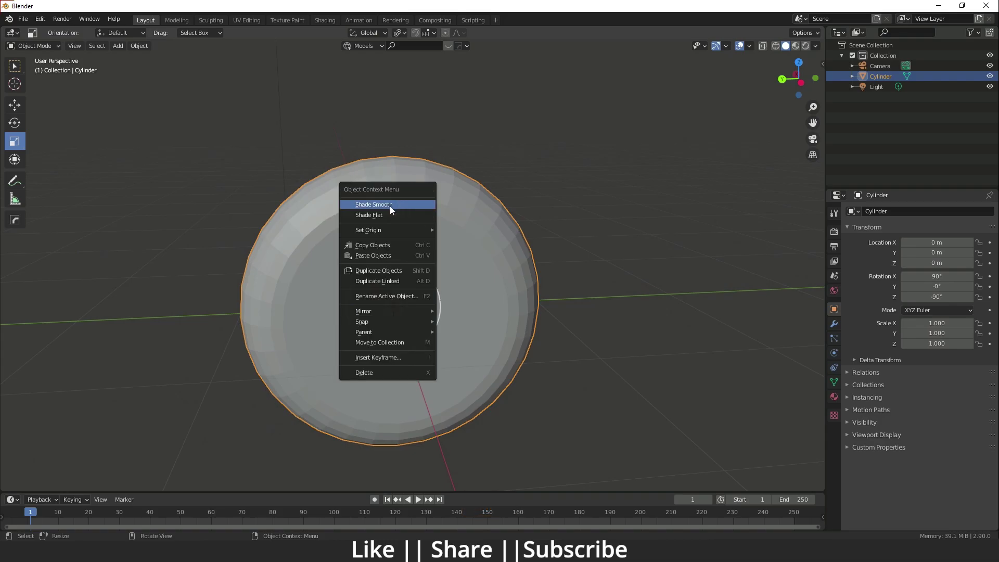
{"action": "left_click", "coordinate": [389, 205]}
{"action": "mouse_move", "coordinate": [508, 288]}
{"action": "middle_mouse_down"}
{"action": "mouse_move", "coordinate": [386, 264]}
{"action": "mouse_move", "coordinate": [431, 262]}
{"action": "mouse_move", "coordinate": [396, 257]}
{"action": "mouse_move", "coordinate": [391, 236]}
{"action": "middle_mouse_up"}
{"action": "scroll", "coordinate": [431, 261], "scroll_direction": "up", "scroll_amount": 1}
{"action": "scroll", "coordinate": [415, 256], "scroll_direction": "down", "scroll_amount": 2}
Step: Dissolve the redundant closely spaced edge loop around the middle of the disc's rim
{"action": "key", "text": "Tab"}
{"action": "scroll", "coordinate": [390, 235], "scroll_direction": "up", "scroll_amount": 2}
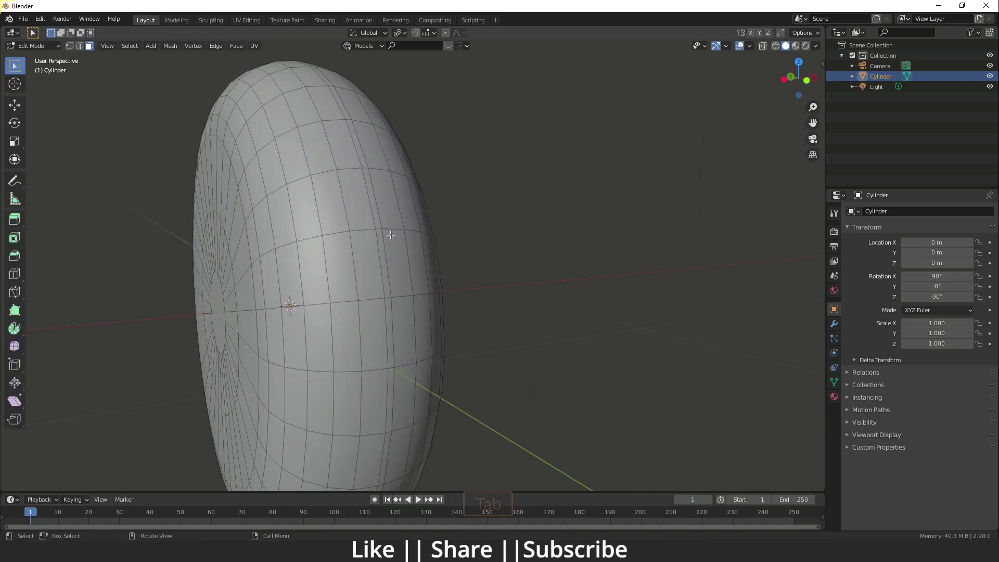
{"action": "left_click", "coordinate": [375, 210], "text": "alt"}
{"action": "key", "text": "2"}
{"action": "left_click", "coordinate": [371, 211], "text": "alt"}
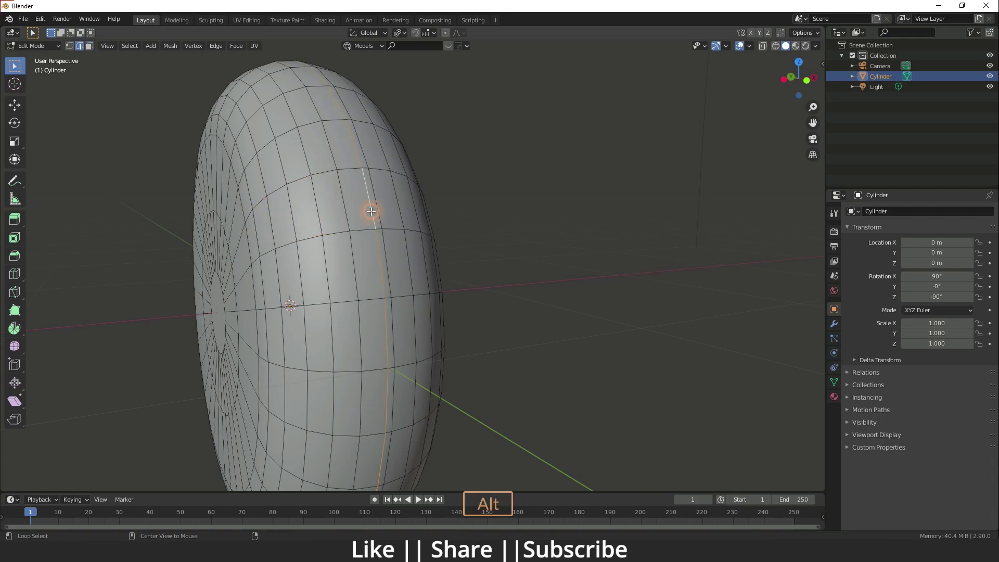
{"action": "right_click", "coordinate": [372, 211]}
{"action": "left_click", "coordinate": [337, 354]}
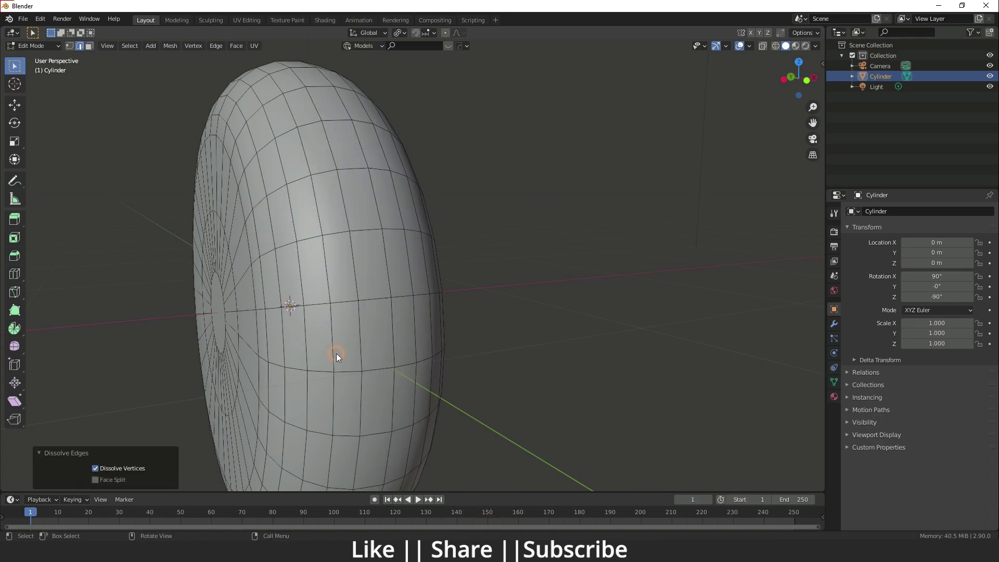
Step: Add a Subdivision modifier to the candy disc with level 2 in Object Mode
{"action": "key", "text": "Tab"}
{"action": "scroll", "coordinate": [394, 250], "scroll_direction": "down", "scroll_amount": 3}
{"action": "middle_click_drag", "start_coordinate": [395, 251], "coordinate": [354, 296]}
{"action": "left_click", "coordinate": [834, 324]}
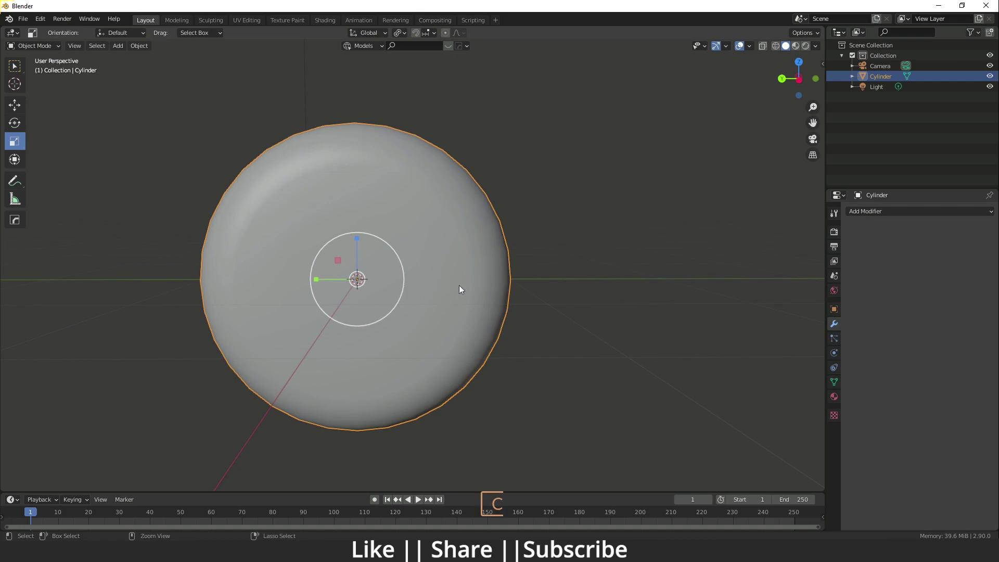
{"action": "key", "text": "ctrl+2"}
{"action": "middle_click_drag", "start_coordinate": [461, 293], "coordinate": [392, 220]}
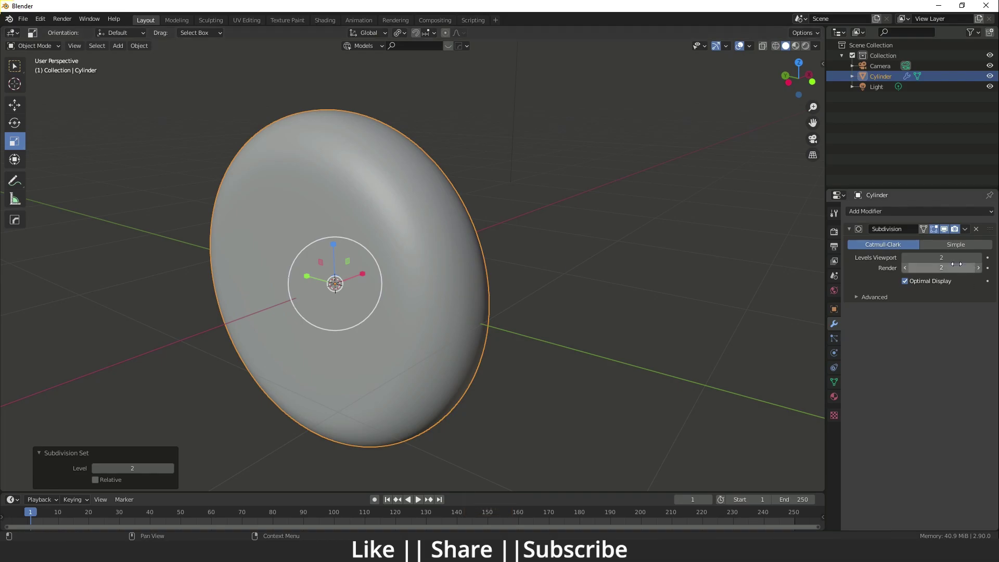
{"action": "middle_click_drag", "start_coordinate": [322, 280], "coordinate": [319, 245]}
Step: In the left view, add a second cylinder, shrink it to about 0.083 and stretch it about 11.4 times along Z
{"action": "scroll", "coordinate": [338, 286], "scroll_direction": "down", "scroll_amount": 2}
{"action": "key", "text": "grave"}
{"action": "left_click", "coordinate": [229, 312]}
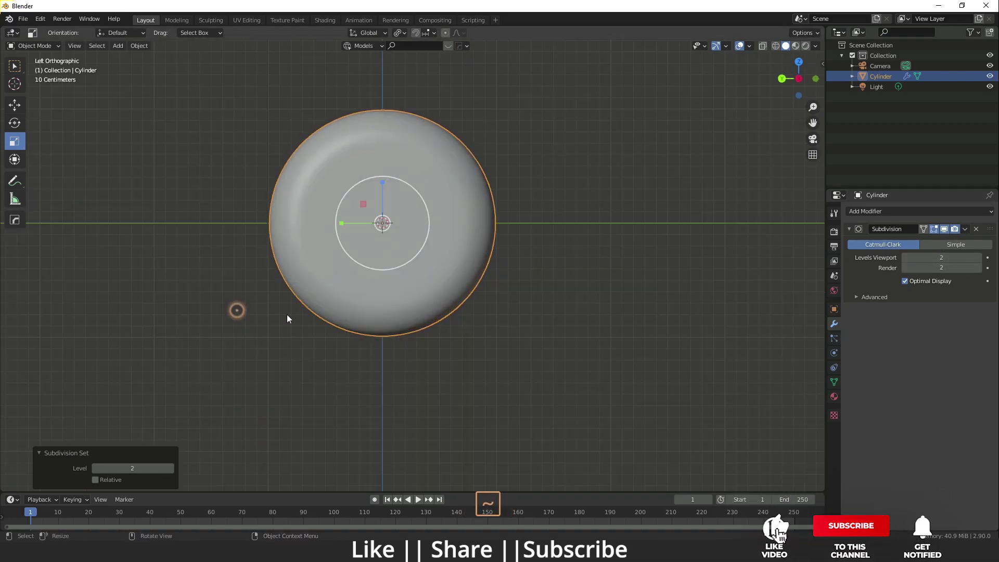
{"action": "key", "text": "shift+a"}
{"action": "mouse_move", "coordinate": [240, 133]}
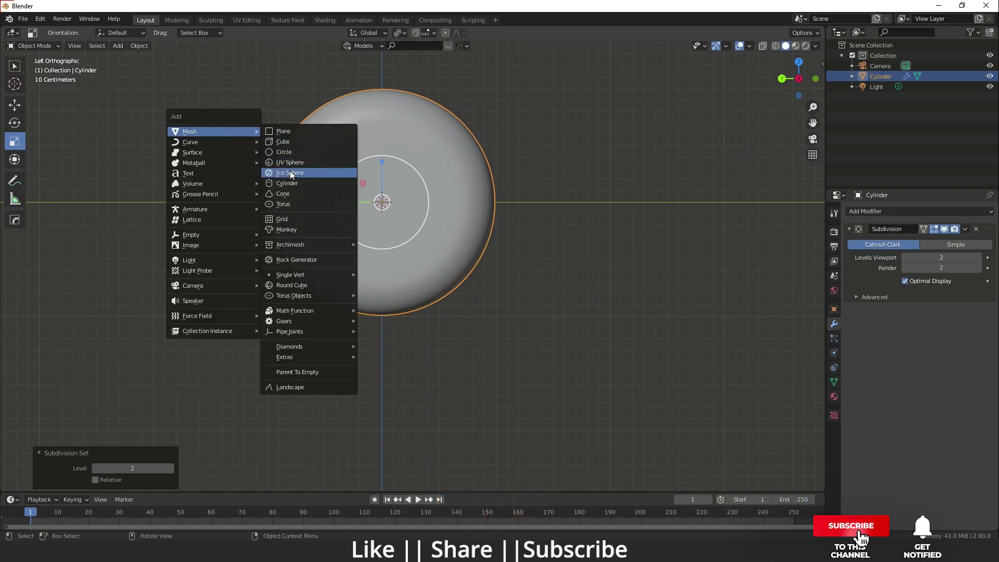
{"action": "left_click", "coordinate": [289, 185]}
{"action": "key", "text": "s"}
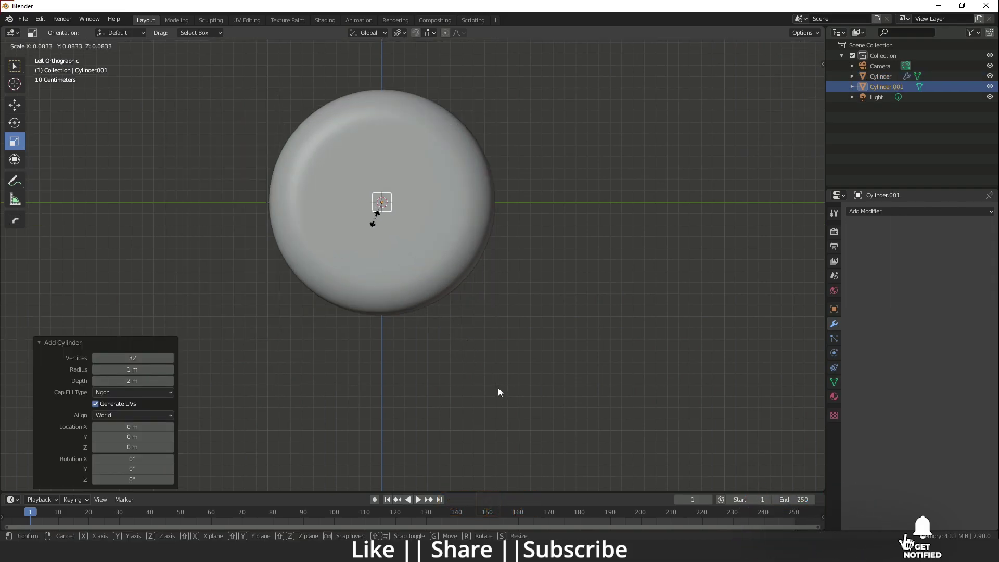
{"action": "left_click", "coordinate": [374, 218]}
{"action": "key", "text": "s"}
{"action": "key", "text": "z"}
{"action": "left_click", "coordinate": [381, 159]}
Step: Move the stick down along Z so that only its upper end overlaps the candy disc
{"action": "key", "text": "w"}
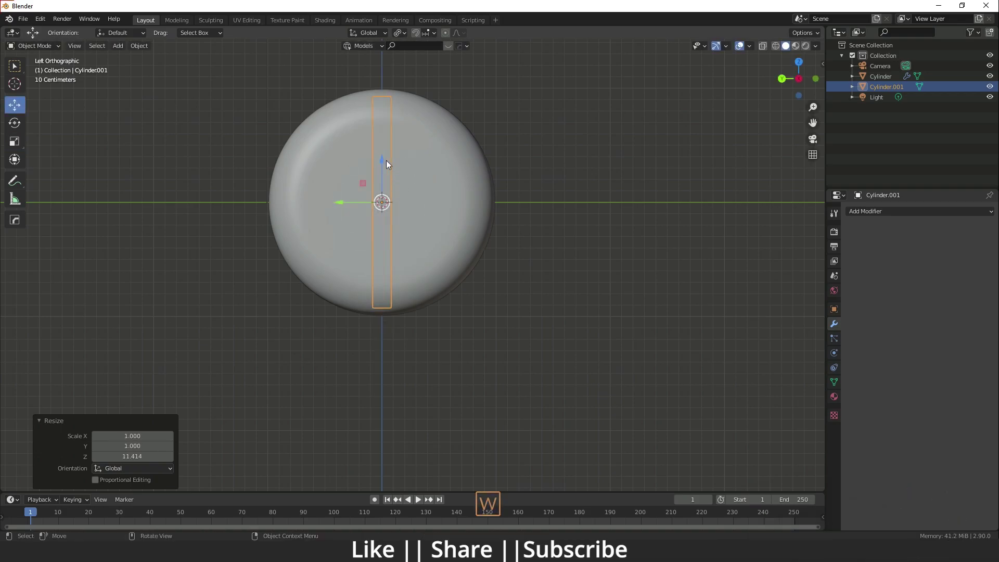
{"action": "left_click_drag", "start_coordinate": [386, 161], "coordinate": [382, 392]}
{"action": "middle_click_drag", "start_coordinate": [375, 380], "coordinate": [389, 264], "text": "shift"}
{"action": "key", "text": "s"}
{"action": "right_click", "coordinate": [439, 348]}
{"action": "left_click_drag", "start_coordinate": [396, 273], "coordinate": [393, 254]}
Step: Enlarge the stick by about 1.156 and adjust its length along Z
{"action": "key", "text": "s"}
{"action": "left_click", "coordinate": [429, 320]}
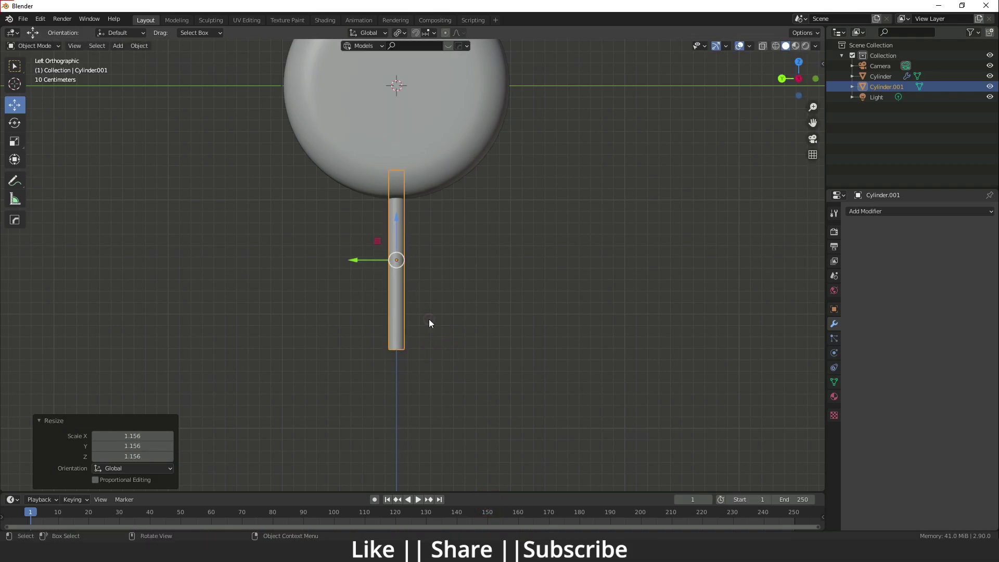
{"action": "left_click", "coordinate": [15, 141]}
{"action": "left_click_drag", "start_coordinate": [404, 220], "coordinate": [411, 260]}
{"action": "key", "text": "w"}
{"action": "middle_click_drag", "start_coordinate": [410, 260], "coordinate": [480, 358]}
Step: Mark a UV seam on the edge loop around the middle of the candy disc's rim
{"action": "left_click", "coordinate": [426, 331]}
{"action": "left_click", "coordinate": [508, 301]}
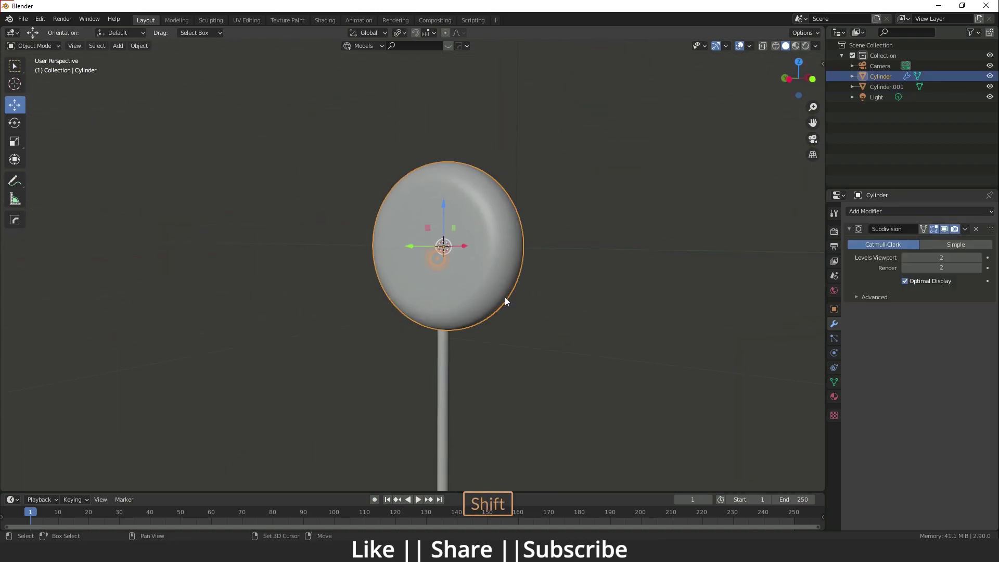
{"action": "middle_click_drag", "start_coordinate": [508, 301], "coordinate": [427, 337]}
{"action": "scroll", "coordinate": [441, 370], "scroll_direction": "up", "scroll_amount": 2}
{"action": "key", "text": "Tab"}
{"action": "middle_click_drag", "start_coordinate": [459, 254], "coordinate": [429, 264], "text": "shift"}
{"action": "scroll", "coordinate": [437, 234], "scroll_direction": "up", "scroll_amount": 2}
{"action": "left_click", "coordinate": [430, 201], "text": "alt"}
{"action": "right_click", "coordinate": [457, 190]}
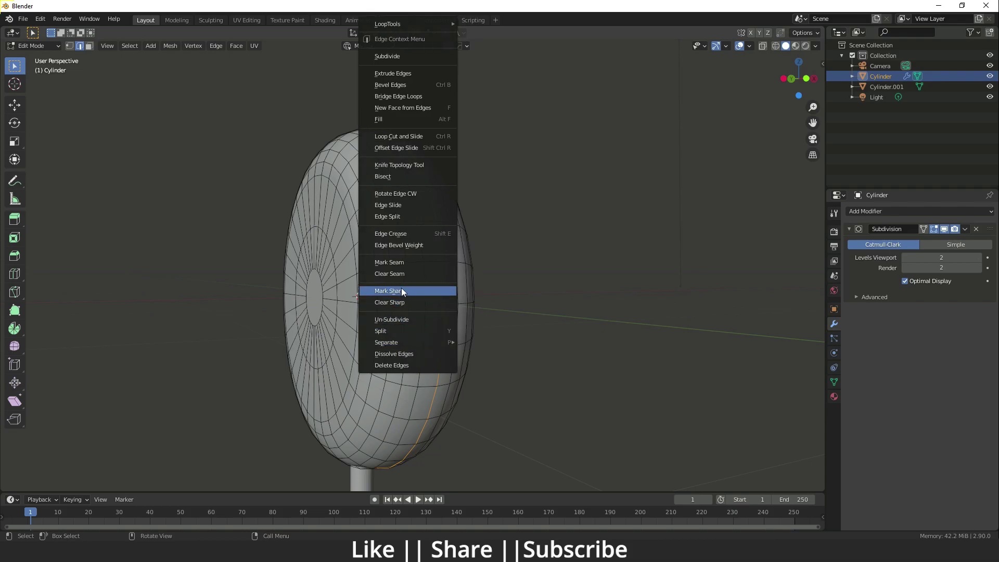
{"action": "left_click", "coordinate": [410, 262]}
Step: Unwrap all faces of the candy disc along the marked seam
{"action": "middle_click_drag", "start_coordinate": [421, 246], "coordinate": [394, 318], "text": "shift"}
{"action": "key", "text": "3"}
{"action": "key", "text": "a"}
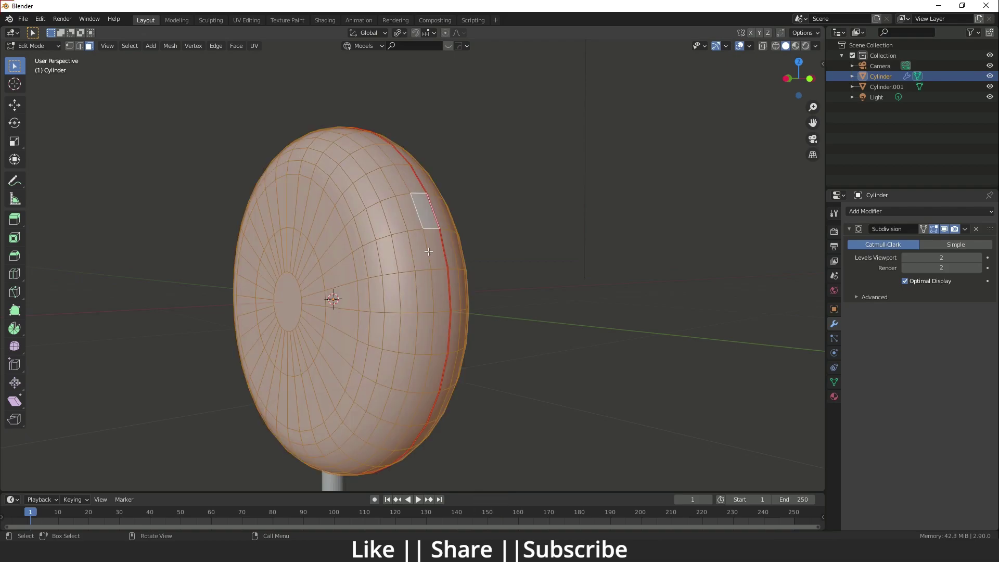
{"action": "key", "text": "u"}
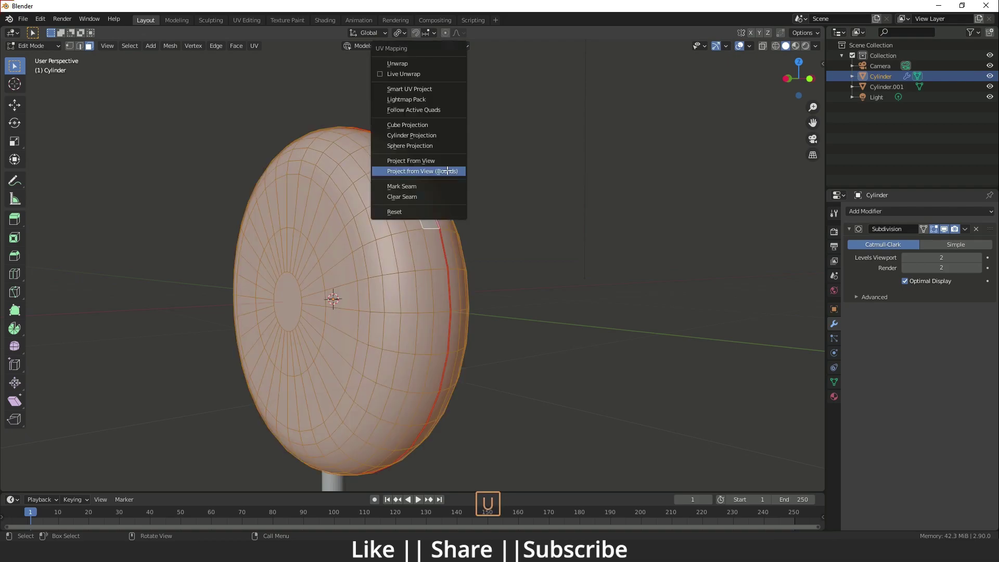
{"action": "left_click", "coordinate": [406, 63]}
Step: Switch to the UV Editing workspace to inspect the disc's UV islands, and leave Edit Mode
{"action": "left_click", "coordinate": [242, 19]}
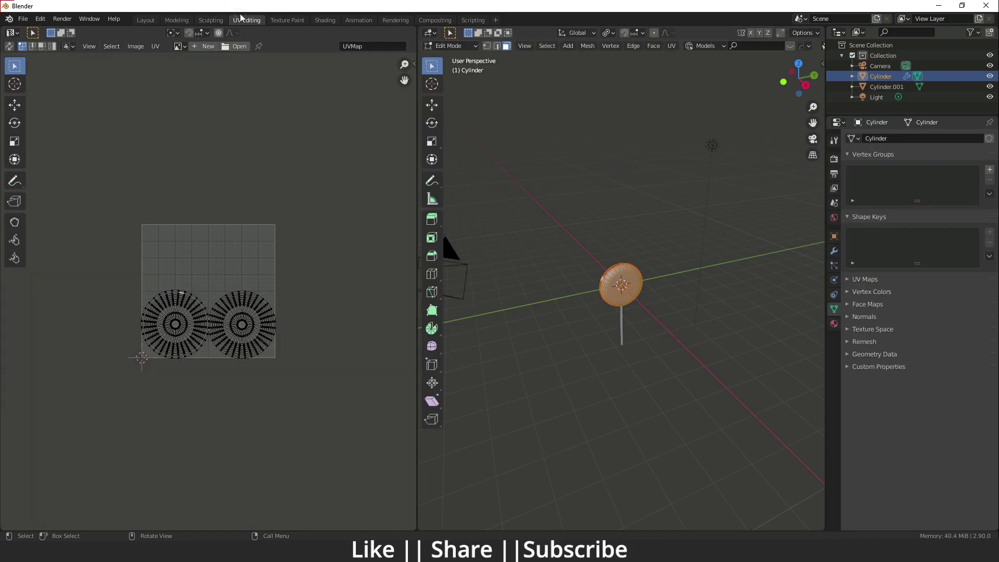
{"action": "scroll", "coordinate": [239, 357], "scroll_direction": "up", "scroll_amount": 5}
{"action": "scroll", "coordinate": [71, 305], "scroll_direction": "down", "scroll_amount": 2, "text": "shift"}
{"action": "key", "text": "Tab"}
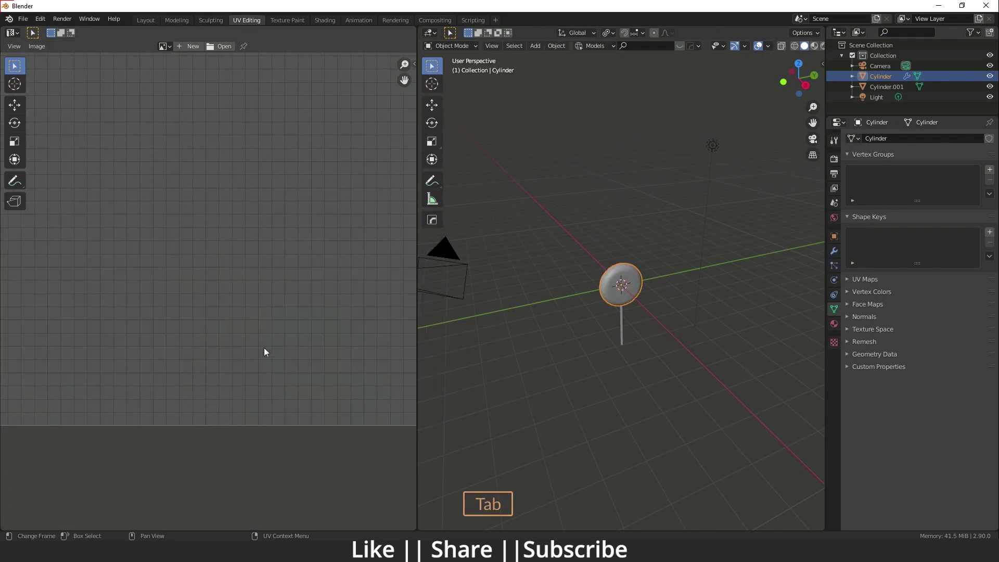
Step: Switch to the Shading workspace and create a new material for the candy disc
{"action": "scroll", "coordinate": [705, 291], "scroll_direction": "up", "scroll_amount": 3}
{"action": "middle_click_drag", "start_coordinate": [635, 381], "coordinate": [598, 324], "text": "shift"}
{"action": "scroll", "coordinate": [621, 289], "scroll_direction": "up", "scroll_amount": 2}
{"action": "middle_click_drag", "start_coordinate": [621, 288], "coordinate": [596, 329], "text": "shift"}
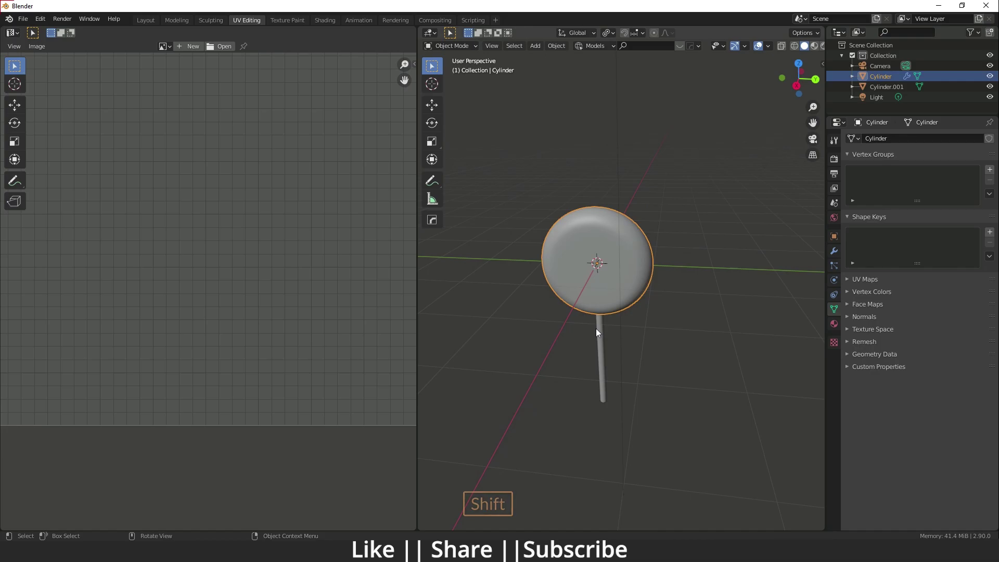
{"action": "left_click", "coordinate": [319, 19]}
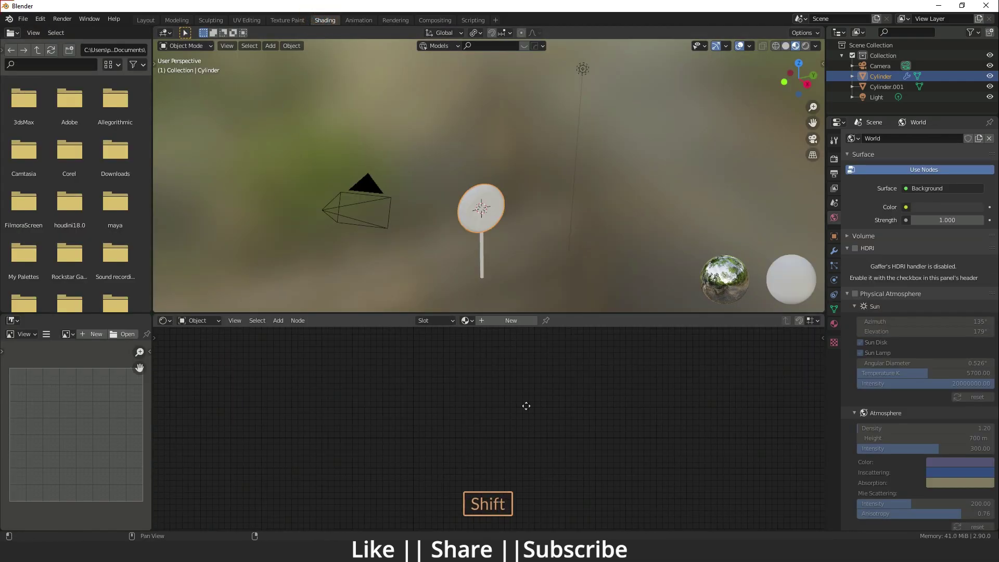
{"action": "left_click", "coordinate": [513, 320]}
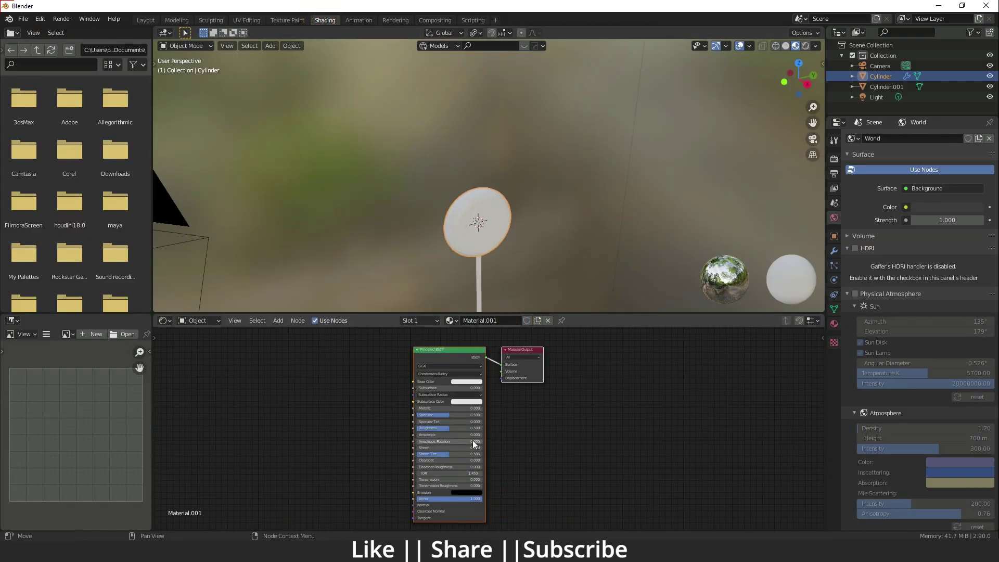
{"action": "middle_click_drag", "start_coordinate": [434, 412], "coordinate": [504, 432]}
{"action": "key", "text": "Delete"}
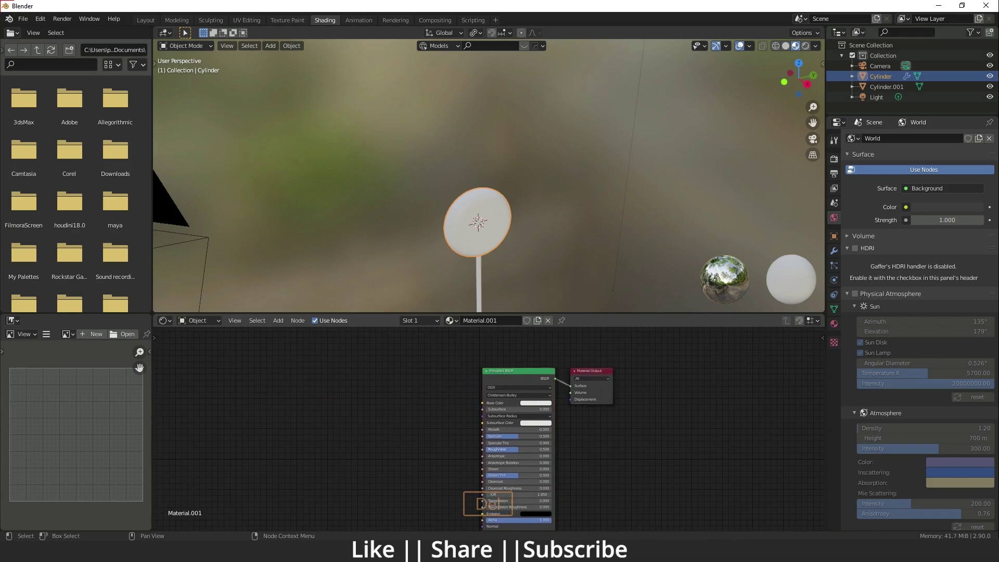
Step: Add an Image Texture node to the disc's material and load candy.png from the textures folder
{"action": "key", "text": "shift+a"}
{"action": "type", "text": "imag"}
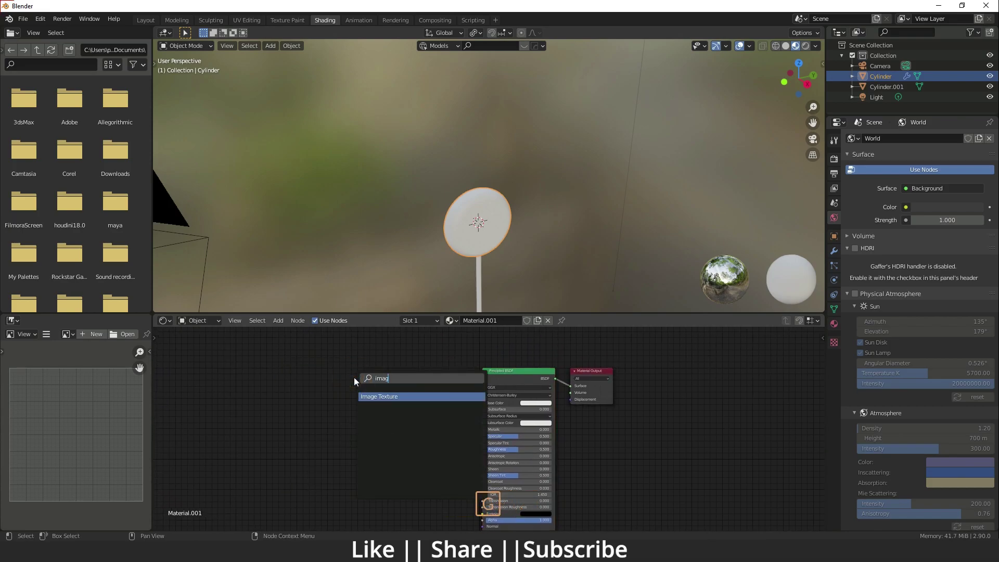
{"action": "key", "text": "Return"}
{"action": "left_click", "coordinate": [315, 393]}
{"action": "scroll", "coordinate": [351, 451], "scroll_direction": "up", "scroll_amount": 2}
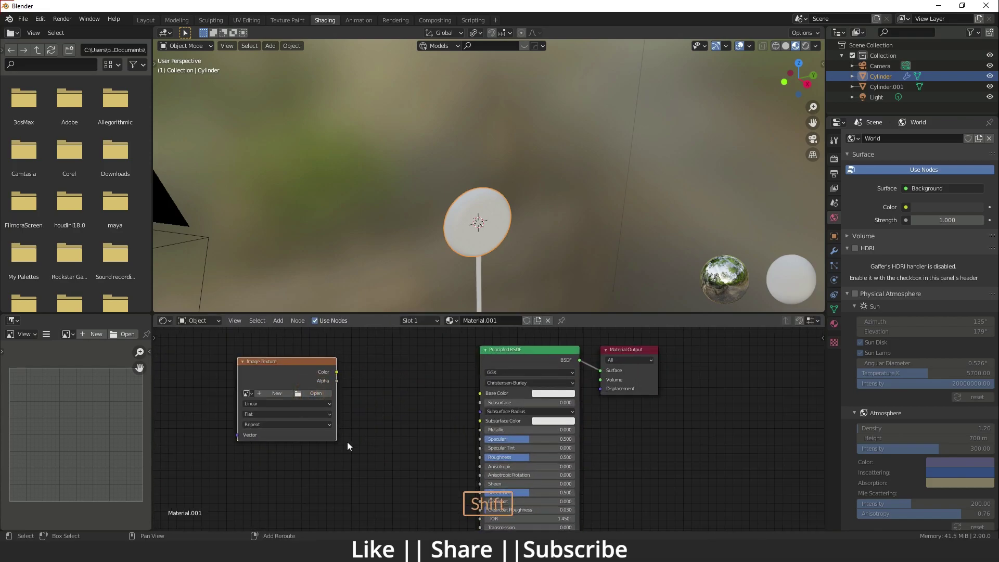
{"action": "middle_click_drag", "start_coordinate": [350, 451], "coordinate": [479, 463], "text": "shift"}
{"action": "left_click", "coordinate": [445, 405]}
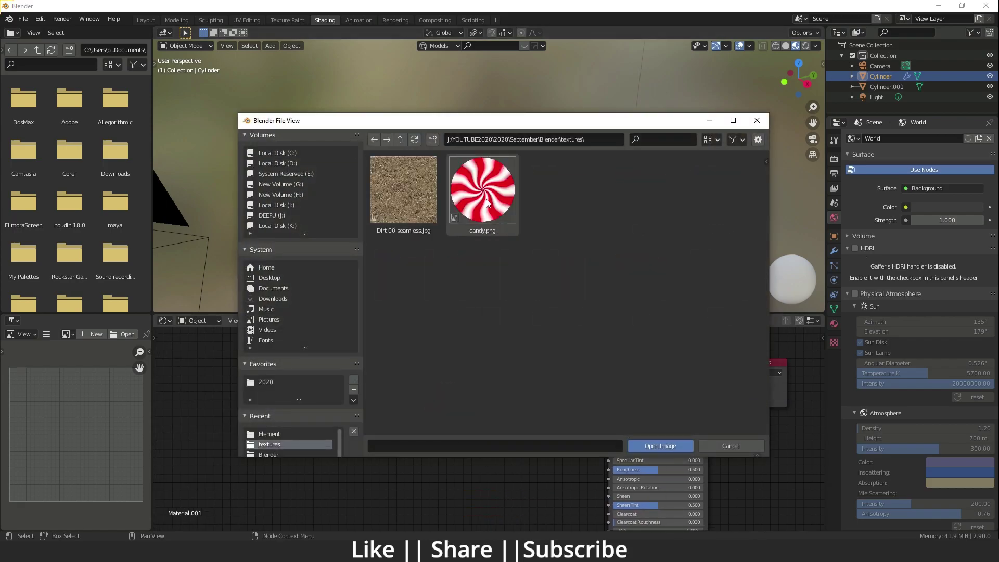
{"action": "double_click", "coordinate": [486, 199]}
{"action": "middle_click_drag", "start_coordinate": [433, 438], "coordinate": [403, 385], "text": "shift"}
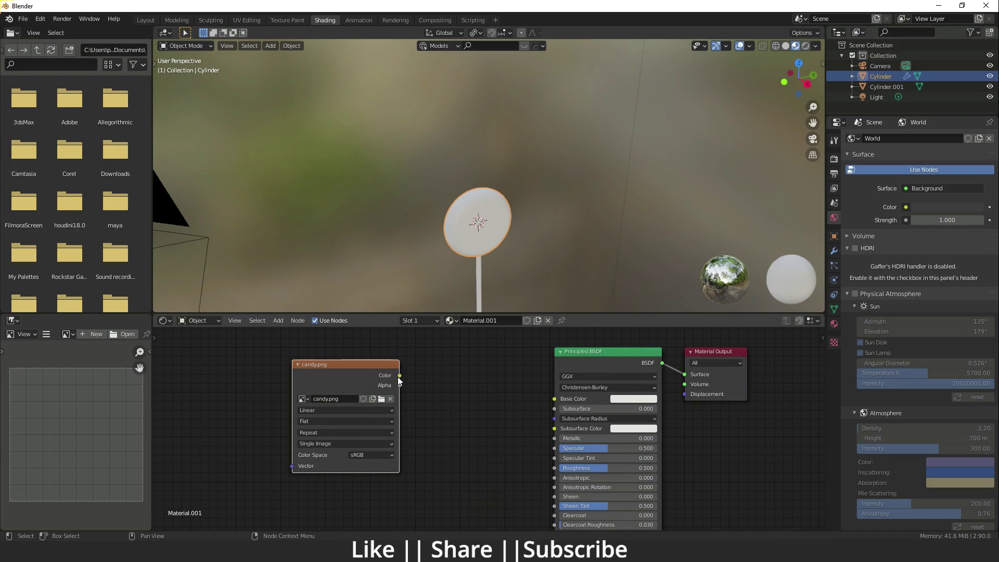
Step: Connect the candy.png Color output to the Principled BSDF's Base Color, and return to the UV Editing workspace
{"action": "left_click_drag", "start_coordinate": [399, 376], "coordinate": [423, 376]}
{"action": "left_click_drag", "start_coordinate": [516, 392], "coordinate": [553, 398]}
{"action": "scroll", "coordinate": [496, 250], "scroll_direction": "up", "scroll_amount": 3}
{"action": "middle_click_drag", "start_coordinate": [492, 245], "coordinate": [478, 155], "text": "shift"}
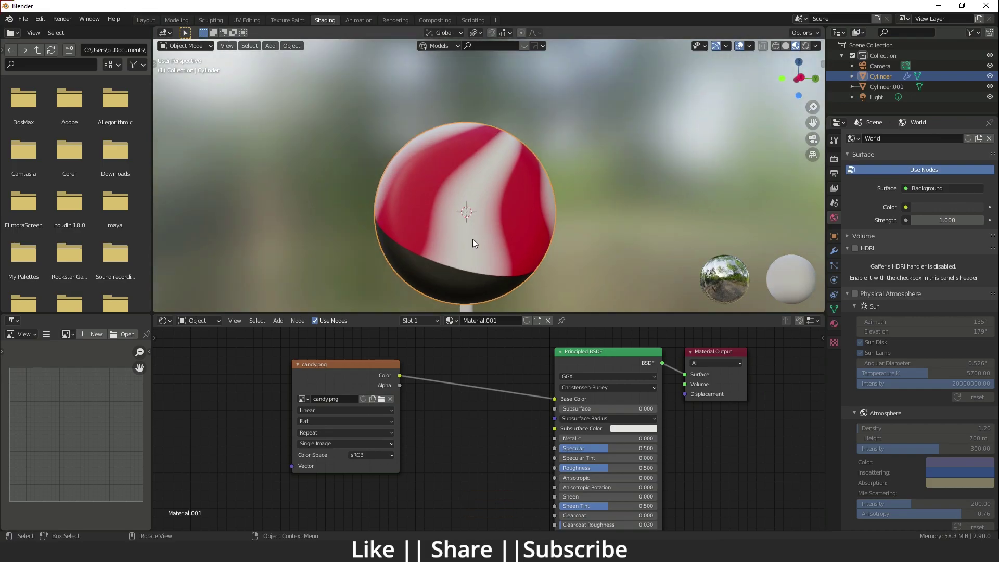
{"action": "left_click", "coordinate": [244, 20]}
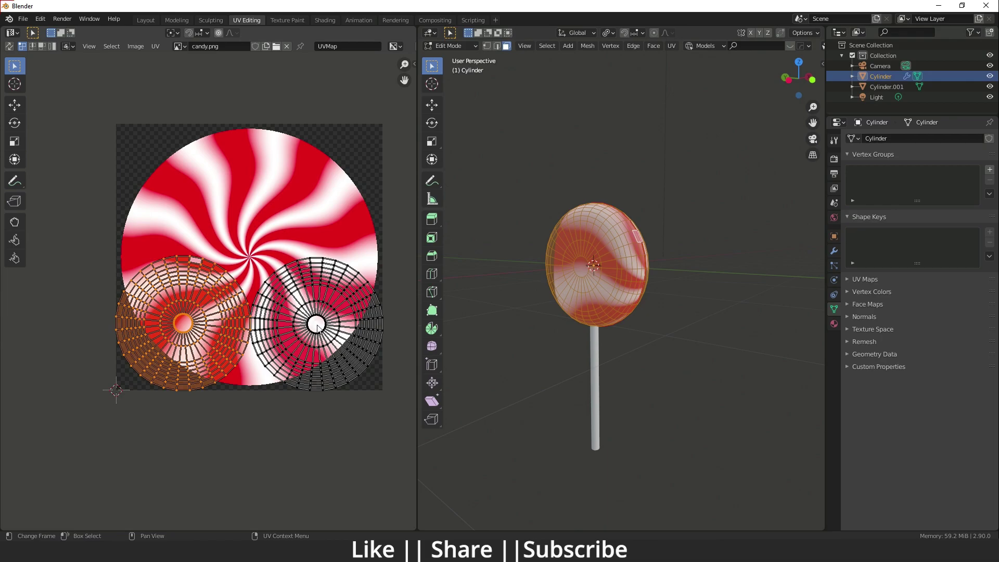
Step: Try to align one of the disc's two UV islands with the centre of the candy.png swirl
{"action": "left_click", "coordinate": [317, 326]}
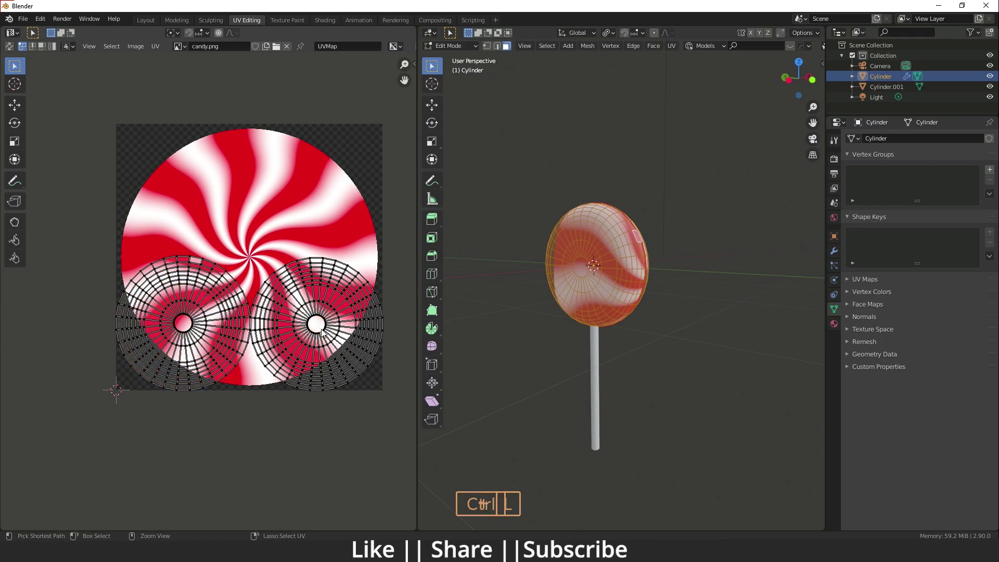
{"action": "key", "text": "ctrl+l"}
{"action": "key", "text": "g"}
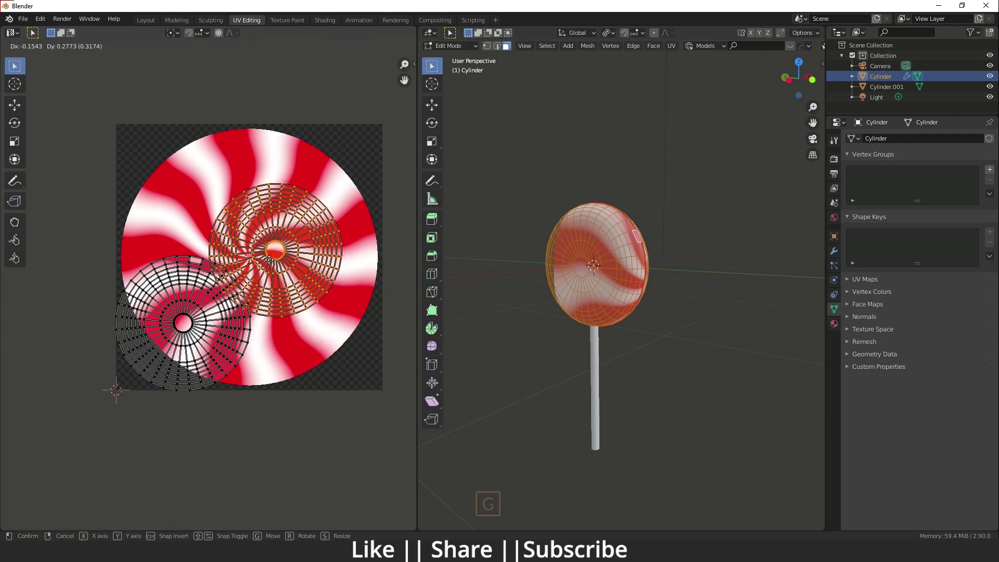
{"action": "left_click", "coordinate": [248, 249]}
{"action": "middle_click_drag", "start_coordinate": [686, 306], "coordinate": [544, 306]}
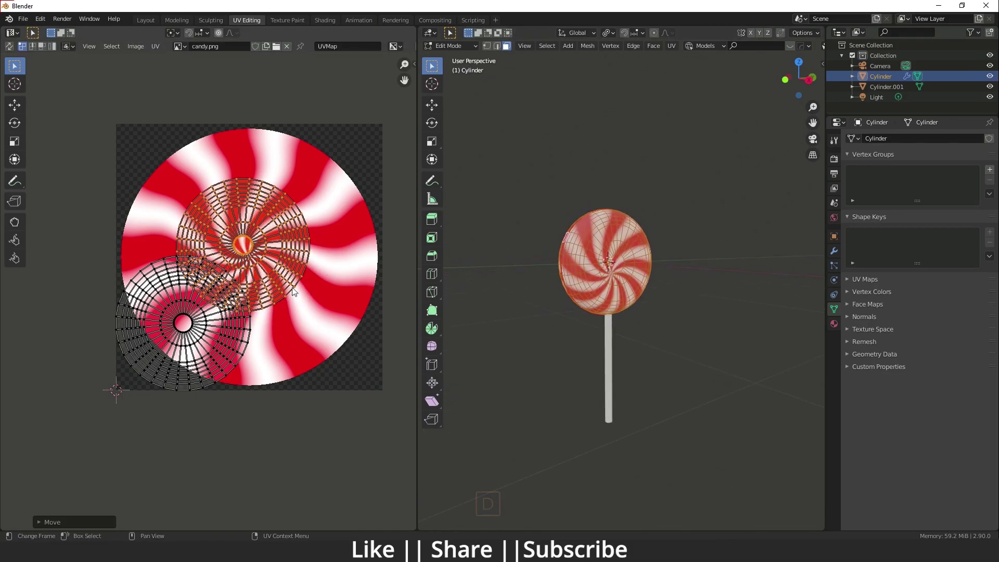
{"action": "key", "text": "s"}
{"action": "right_click", "coordinate": [341, 306]}
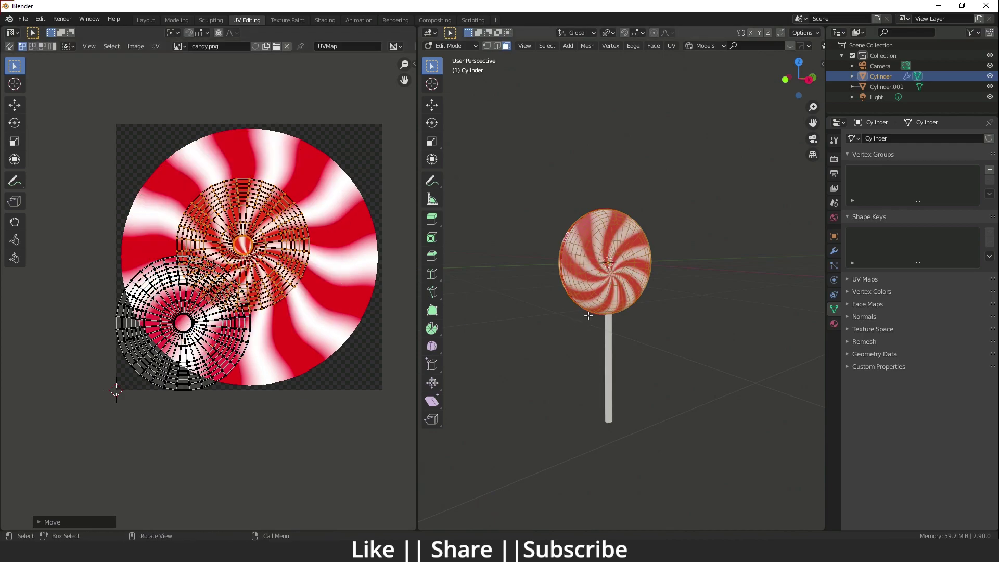
Step: Project the disc's UVs with Project from View (Bounds) from the left orthographic view
{"action": "key", "text": "grave"}
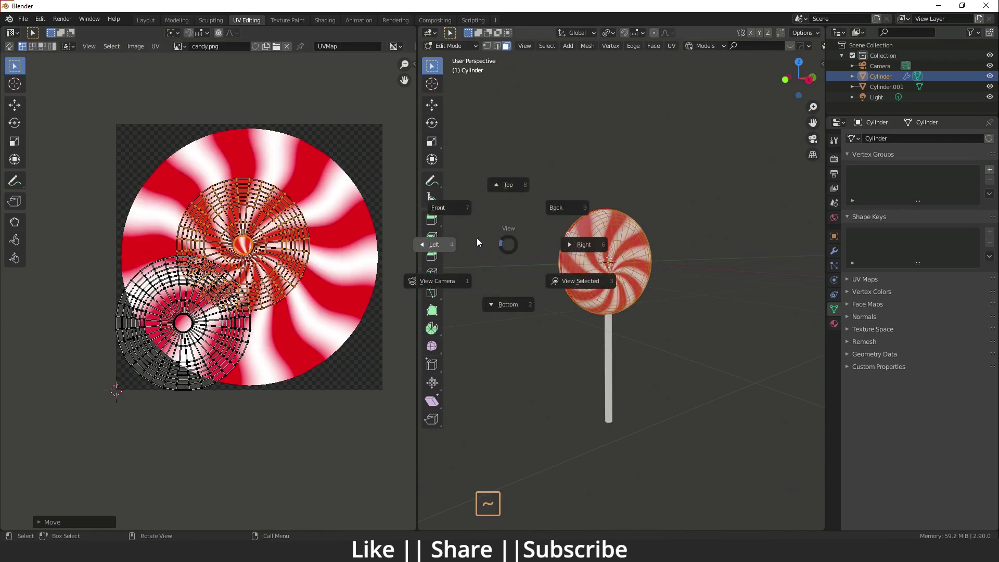
{"action": "left_click", "coordinate": [440, 247]}
{"action": "middle_click_drag", "start_coordinate": [597, 306], "coordinate": [579, 301], "text": "shift"}
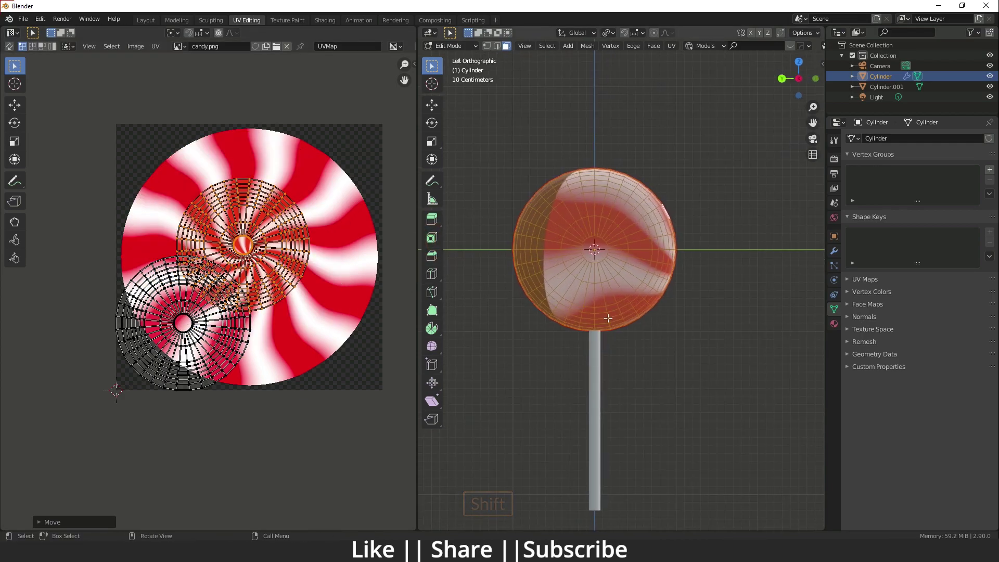
{"action": "key", "text": "u"}
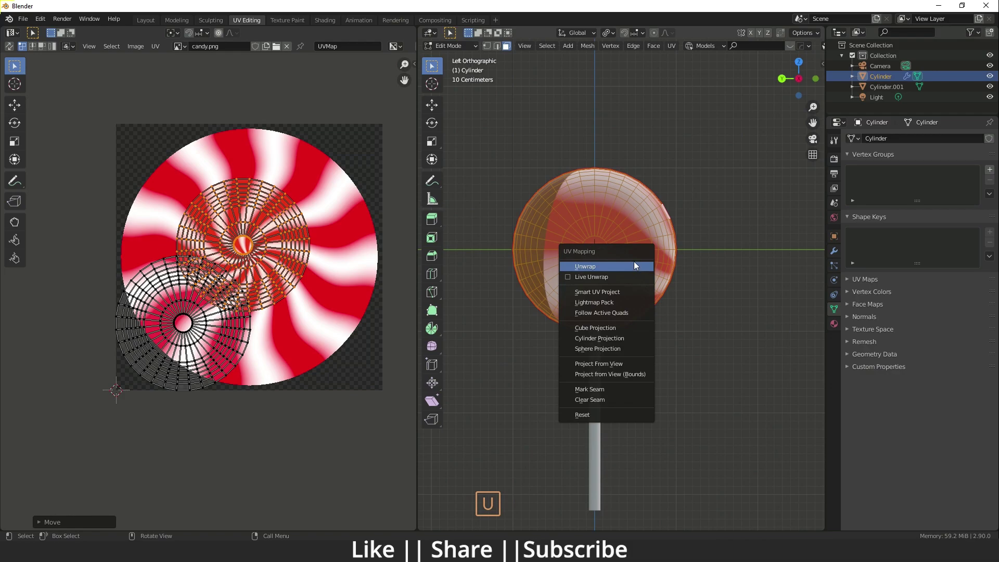
{"action": "left_click", "coordinate": [622, 375]}
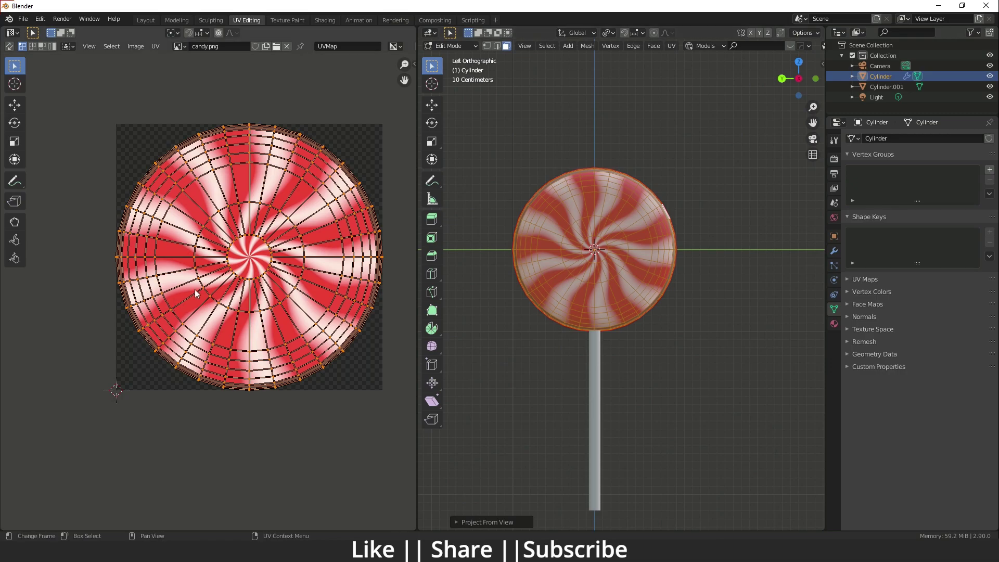
Step: Scale the disc's whole UV layout down to about 0.985 to fit inside the swirl image, and leave Edit Mode
{"action": "middle_click_drag", "start_coordinate": [270, 296], "coordinate": [267, 296], "text": "shift"}
{"action": "key", "text": "s"}
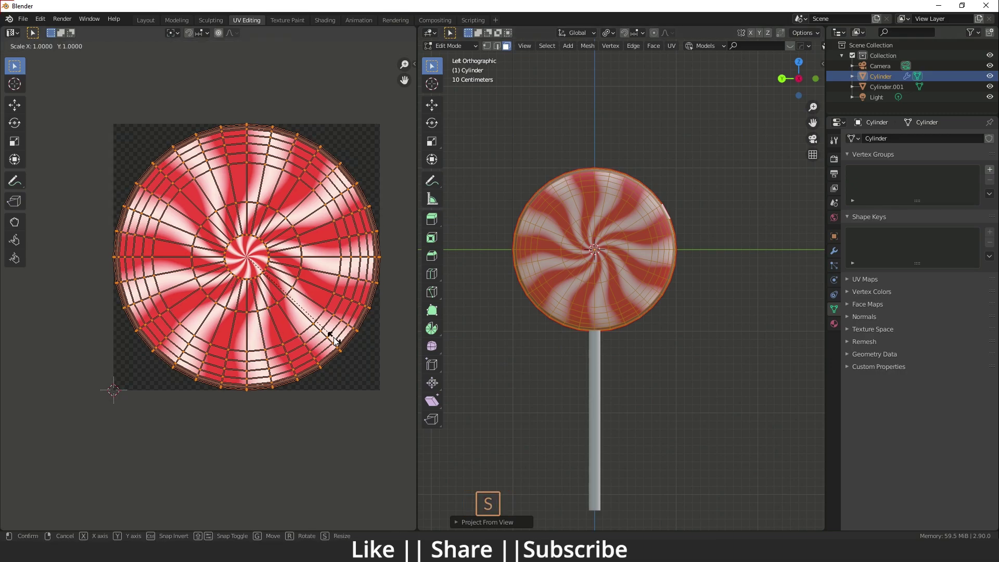
{"action": "key", "text": "Escape"}
{"action": "left_click_drag", "start_coordinate": [214, 110], "coordinate": [266, 144]}
{"action": "key", "text": "ctrl+l"}
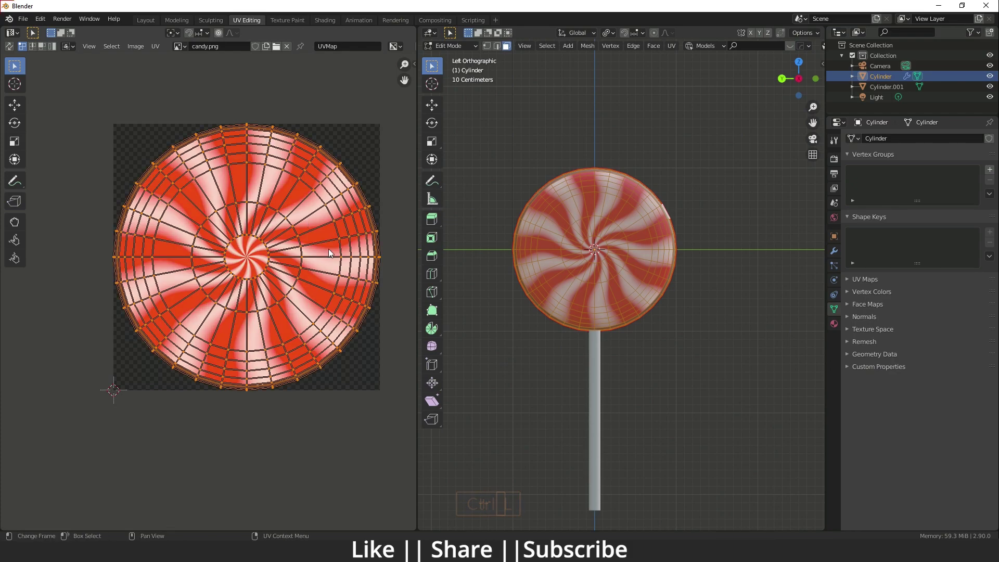
{"action": "key", "text": "s"}
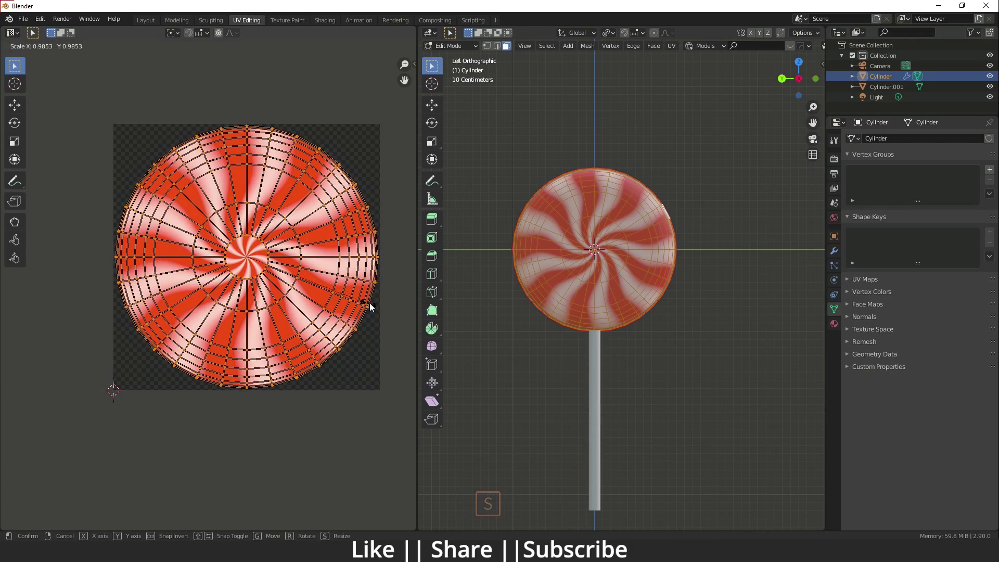
{"action": "left_click", "coordinate": [369, 303]}
{"action": "key", "text": "Tab"}
Step: Make the candy disc slightly thinner by scaling it along the X axis, and check its shape from several angles
{"action": "middle_click_drag", "start_coordinate": [722, 286], "coordinate": [589, 279]}
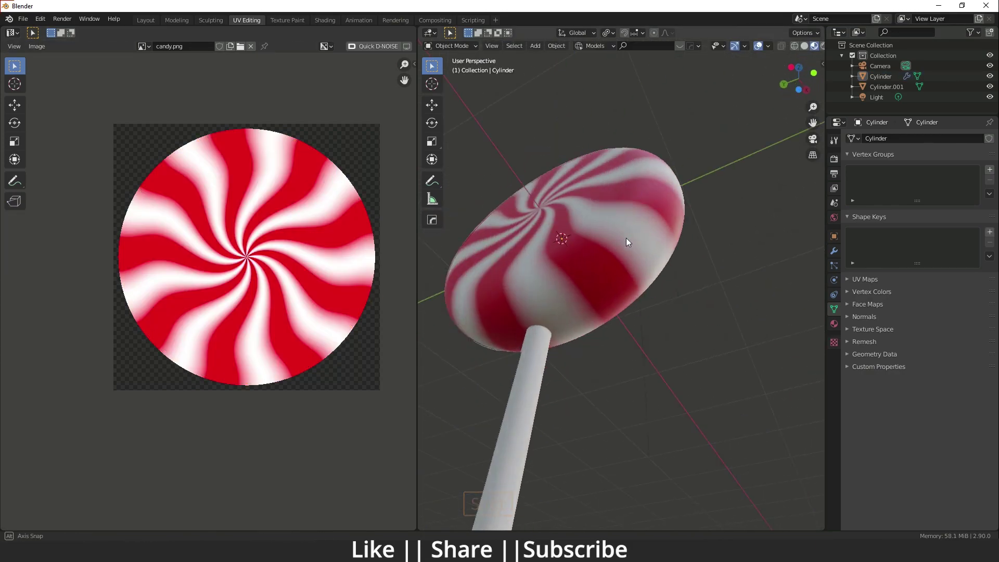
{"action": "middle_click_drag", "start_coordinate": [699, 245], "coordinate": [620, 295]}
{"action": "left_click", "coordinate": [570, 276]}
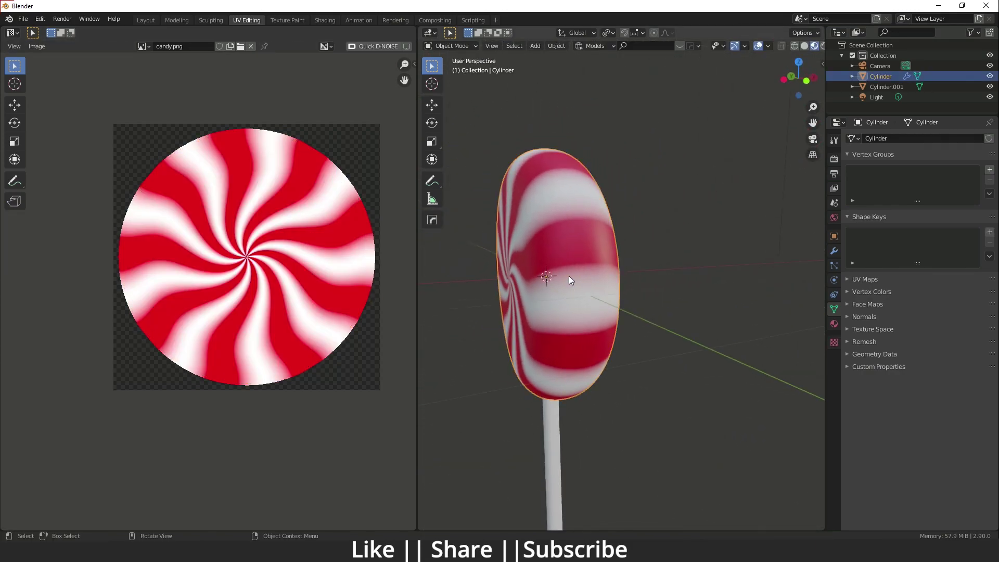
{"action": "left_click", "coordinate": [432, 142]}
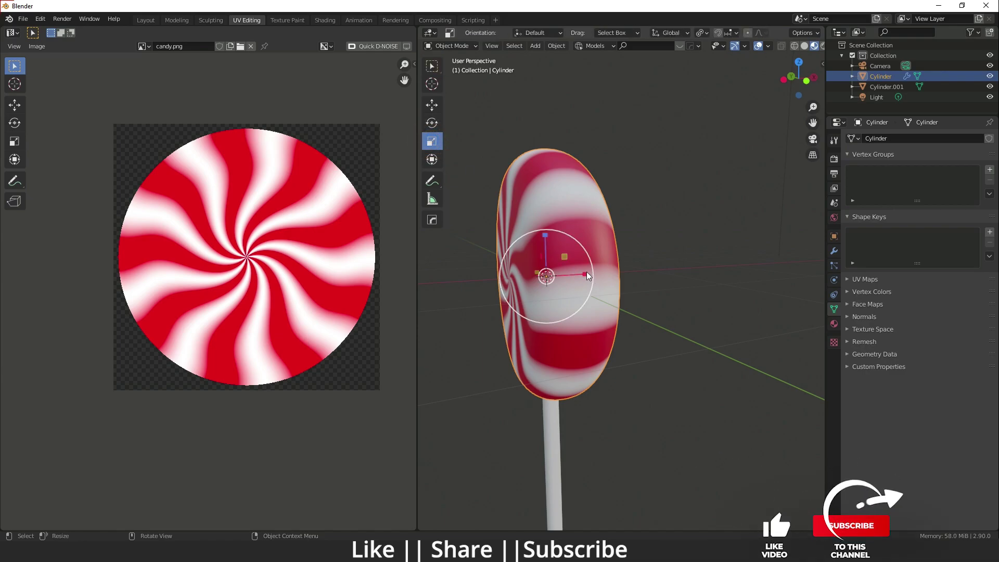
{"action": "left_click_drag", "start_coordinate": [583, 271], "coordinate": [573, 273]}
{"action": "left_click", "coordinate": [582, 272]}
{"action": "middle_click_drag", "start_coordinate": [561, 281], "coordinate": [686, 295]}
{"action": "scroll", "coordinate": [669, 359], "scroll_direction": "down", "scroll_amount": 4}
{"action": "middle_click_drag", "start_coordinate": [666, 364], "coordinate": [614, 273], "text": "shift"}
{"action": "middle_click_drag", "start_coordinate": [614, 274], "coordinate": [568, 275]}
Step: Return to the Shading workspace and create a new material for the lollipop stick
{"action": "key", "text": "Tab"}
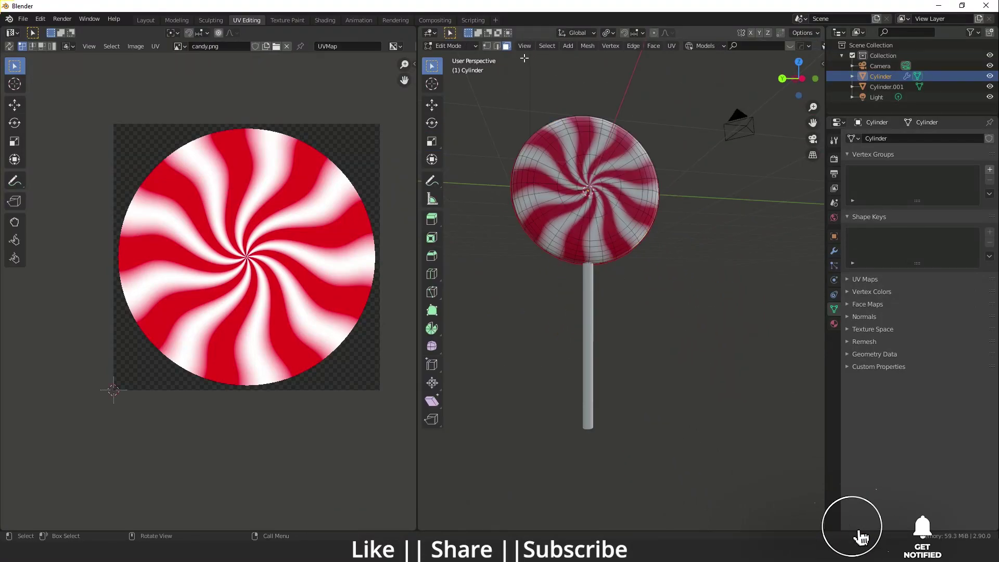
{"action": "left_click", "coordinate": [325, 19]}
{"action": "left_click", "coordinate": [457, 200]}
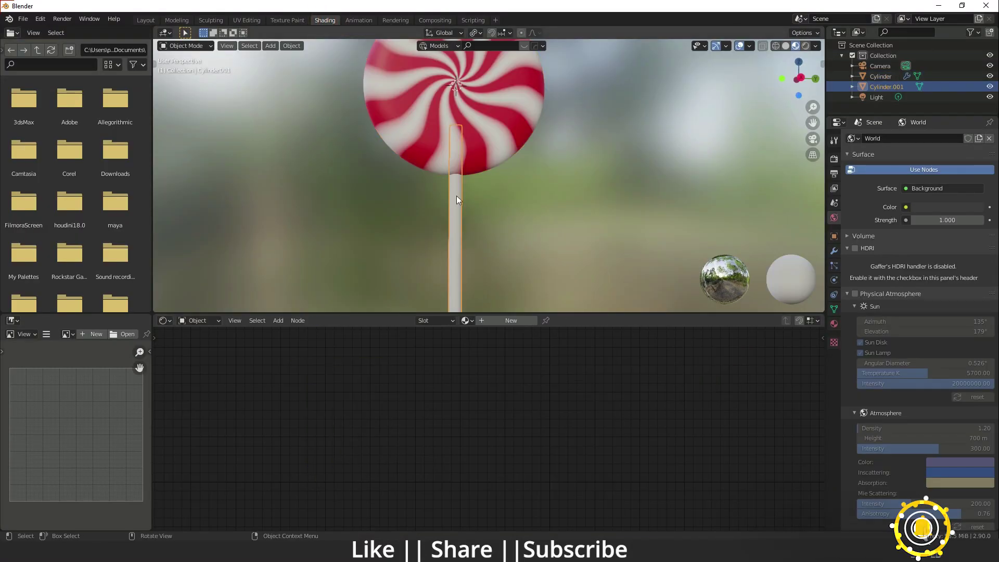
{"action": "left_click", "coordinate": [520, 321]}
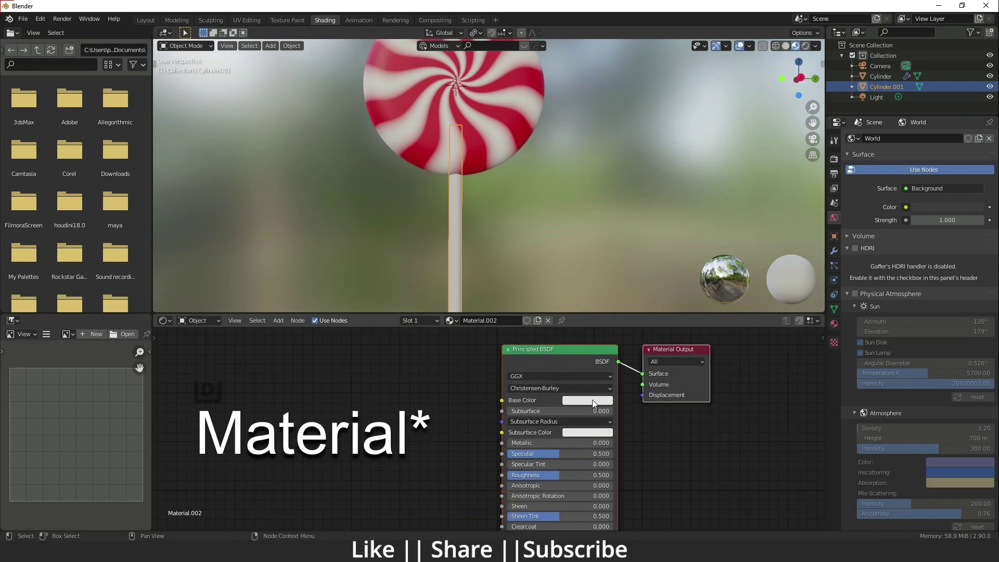
Step: Give the stick's material a light grey base colour and a roughness of 0.050
{"action": "left_click", "coordinate": [593, 400]}
{"action": "scroll", "coordinate": [646, 270], "scroll_direction": "down", "scroll_amount": 4}
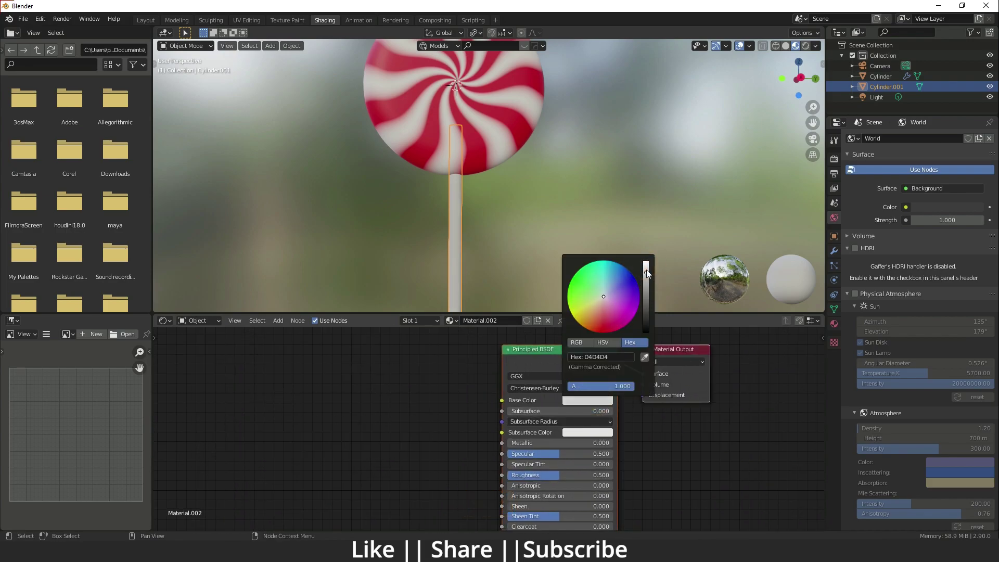
{"action": "left_click_drag", "start_coordinate": [647, 280], "coordinate": [646, 271]}
{"action": "middle_click_drag", "start_coordinate": [571, 505], "coordinate": [611, 464], "text": "shift"}
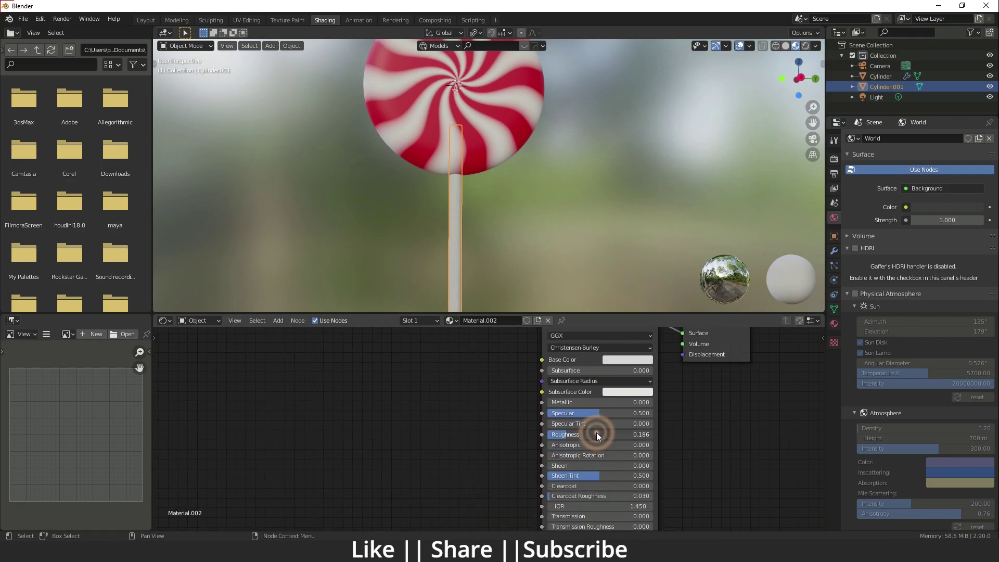
{"action": "left_click_drag", "start_coordinate": [597, 432], "coordinate": [596, 432]}
Step: Set the candy disc material's subsurface colour to red, hex E70800
{"action": "scroll", "coordinate": [483, 233], "scroll_direction": "down", "scroll_amount": 2}
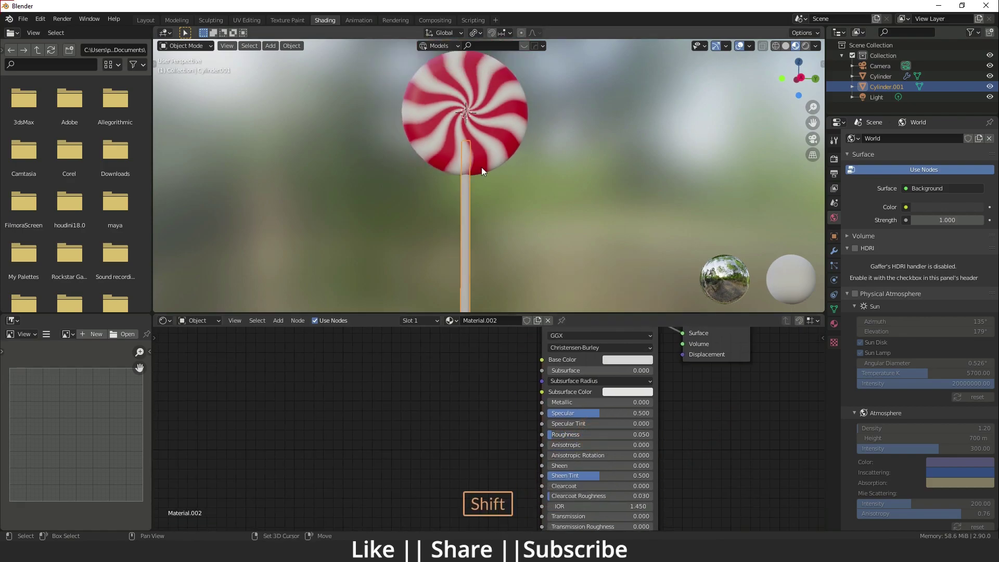
{"action": "middle_click_drag", "start_coordinate": [482, 170], "coordinate": [472, 235], "text": "shift"}
{"action": "middle_click_drag", "start_coordinate": [481, 227], "coordinate": [496, 241]}
{"action": "scroll", "coordinate": [505, 189], "scroll_direction": "up", "scroll_amount": 2}
{"action": "middle_click_drag", "start_coordinate": [505, 189], "coordinate": [516, 158], "text": "shift"}
{"action": "left_click", "coordinate": [443, 102]}
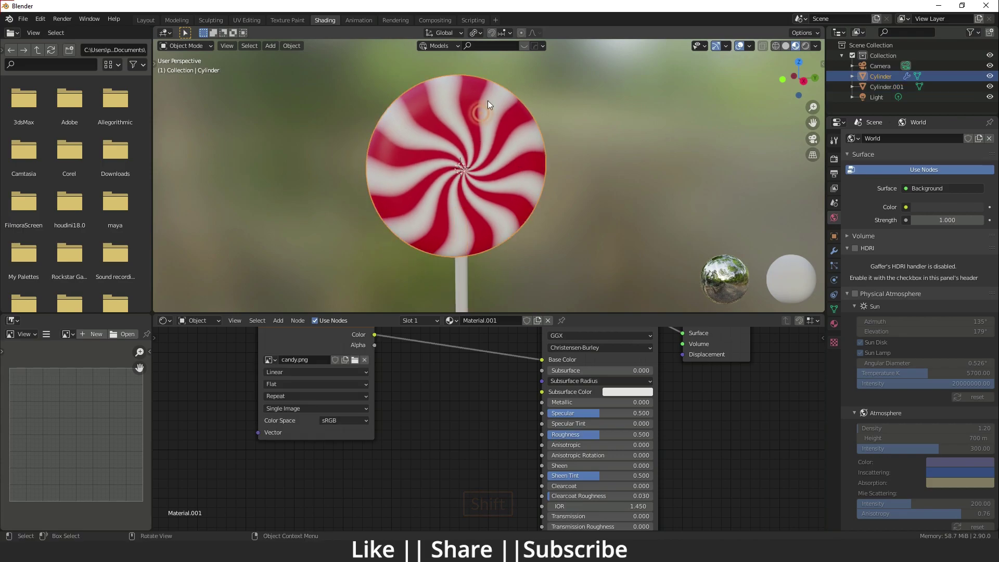
{"action": "middle_click_drag", "start_coordinate": [501, 402], "coordinate": [468, 417], "text": "shift"}
{"action": "scroll", "coordinate": [462, 440], "scroll_direction": "up", "scroll_amount": 2}
{"action": "middle_click_drag", "start_coordinate": [462, 440], "coordinate": [390, 418], "text": "shift"}
{"action": "left_click", "coordinate": [551, 373]}
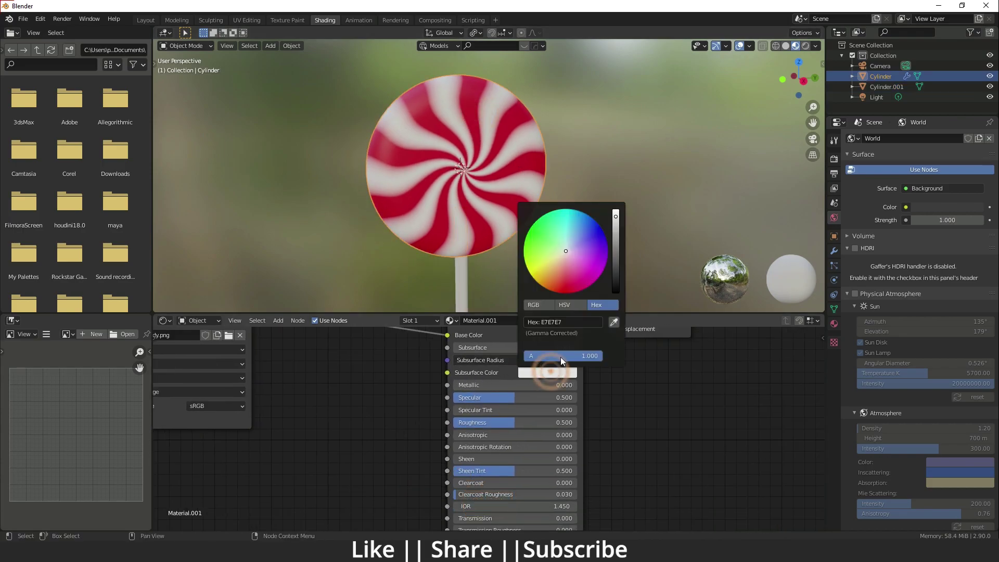
{"action": "key", "text": "ctrl+v"}
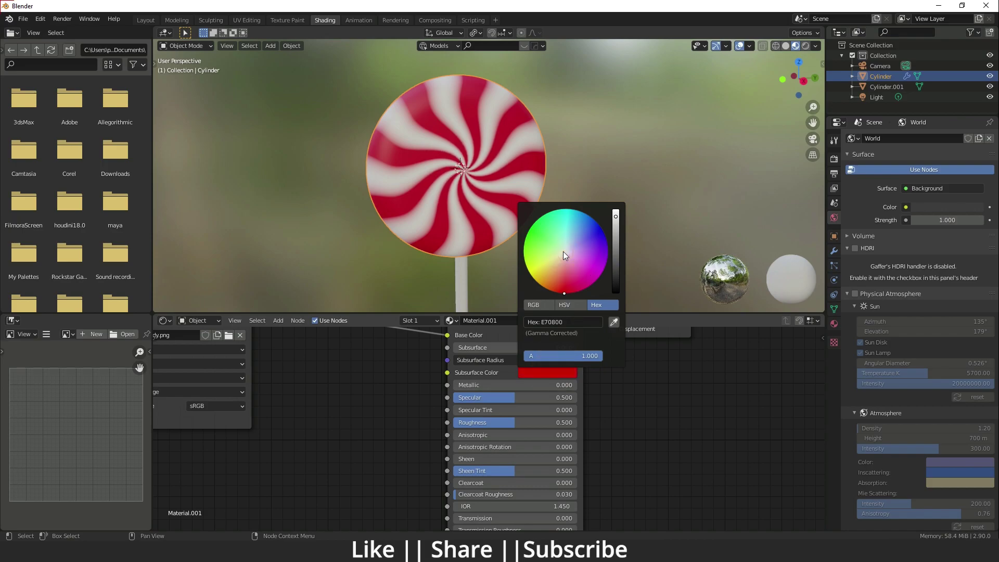
{"action": "left_click", "coordinate": [687, 457]}
{"action": "scroll", "coordinate": [521, 180], "scroll_direction": "down", "scroll_amount": 4}
{"action": "middle_click_drag", "start_coordinate": [519, 180], "coordinate": [568, 179]}
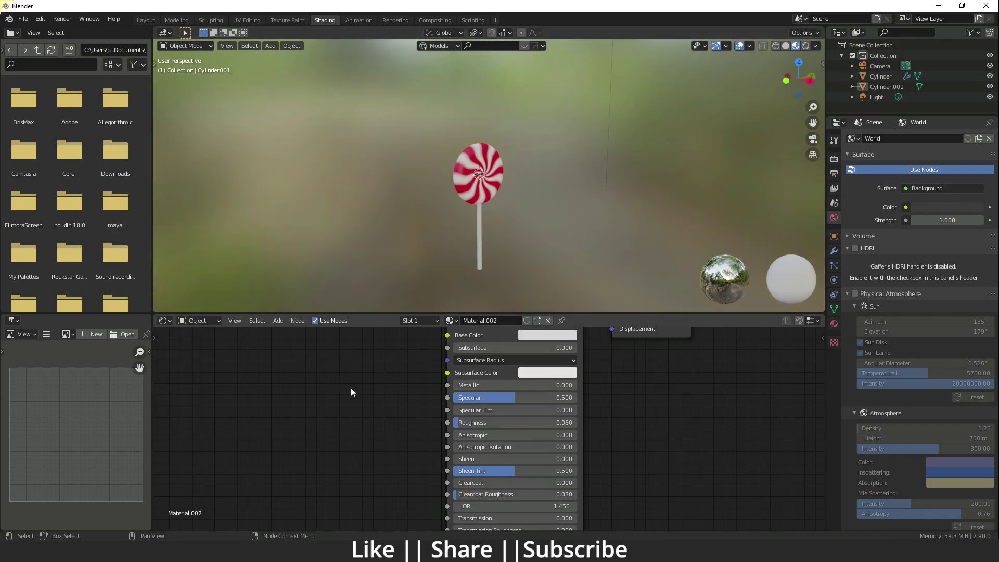
{"action": "left_click", "coordinate": [351, 392]}
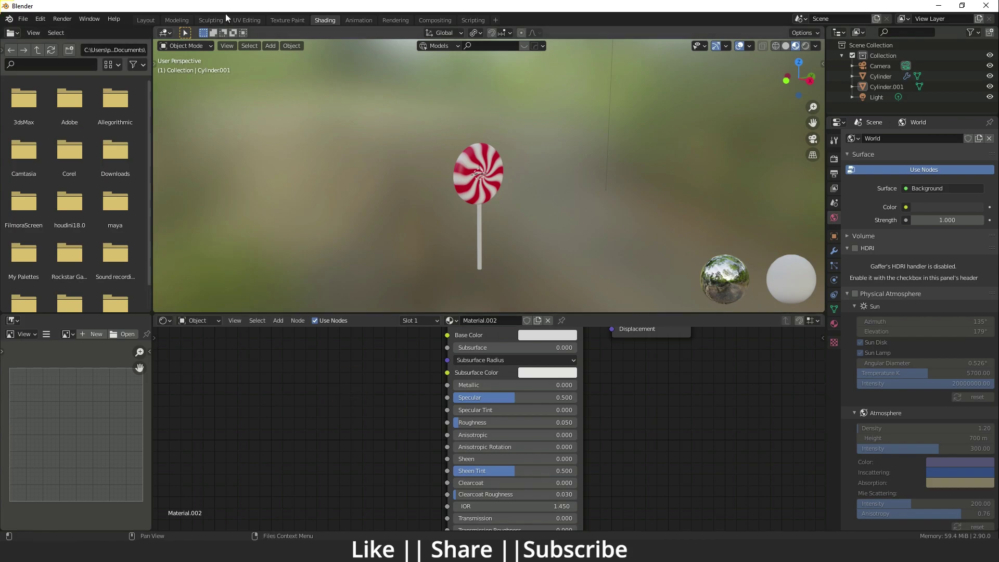
Step: Switch to the Layout workspace
{"action": "left_click", "coordinate": [145, 19]}
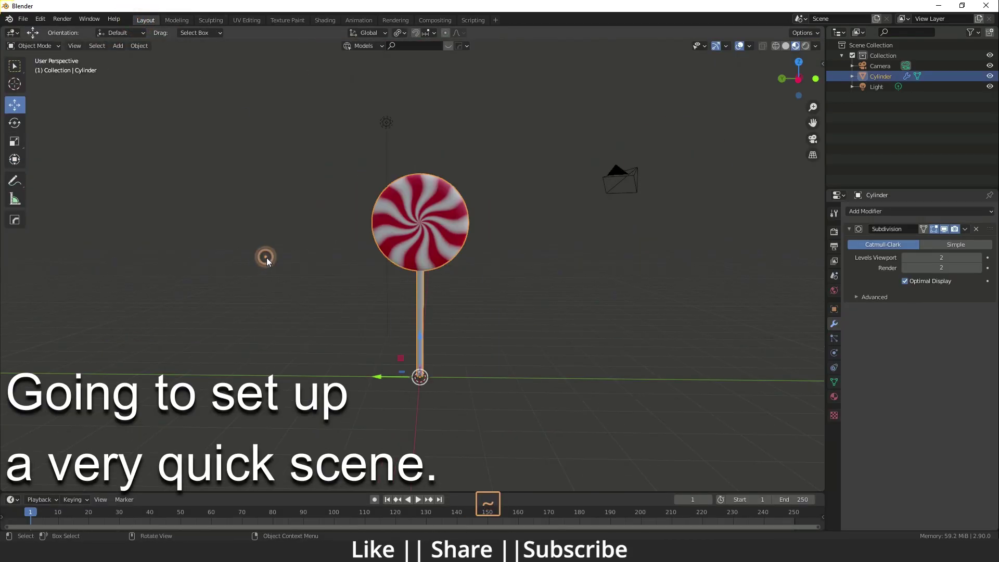
{"action": "key", "text": "shift+d"}
{"action": "left_click", "coordinate": [449, 356]}
{"action": "key", "text": "shift+r"}
{"action": "left_click", "coordinate": [386, 221]}
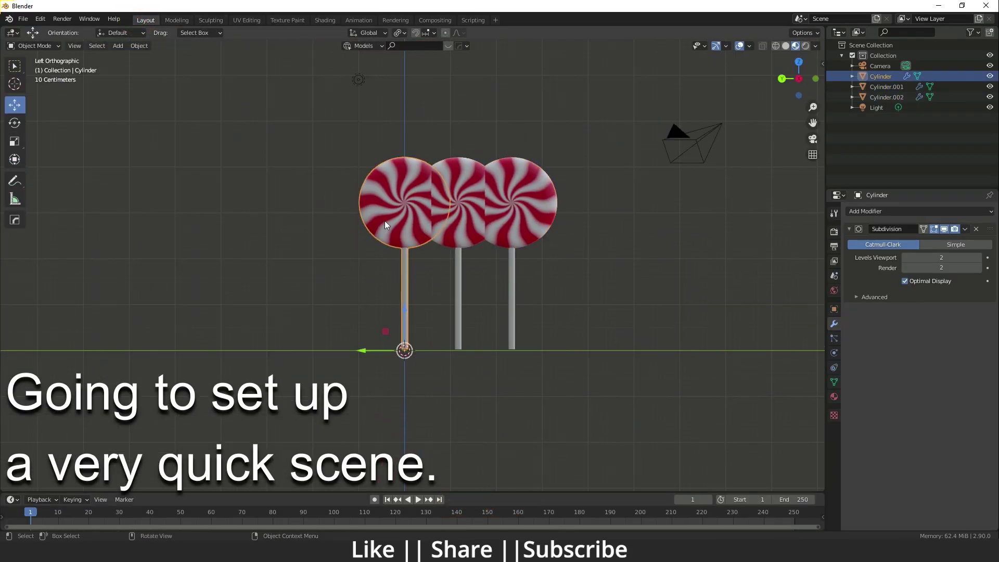
{"action": "left_click_drag", "start_coordinate": [635, 352], "coordinate": [471, 142]}
{"action": "key", "text": "Delete"}
Step: Duplicate the lollipop twice along the Y axis, spacing the copies evenly to make a row of three
{"action": "left_click", "coordinate": [402, 240]}
{"action": "key", "text": "shift+d"}
{"action": "left_click", "coordinate": [470, 260]}
{"action": "key", "text": "shift+r"}
Step: Rotate the lollipops individually around their stick bases so they tilt in different directions
{"action": "left_click", "coordinate": [15, 123]}
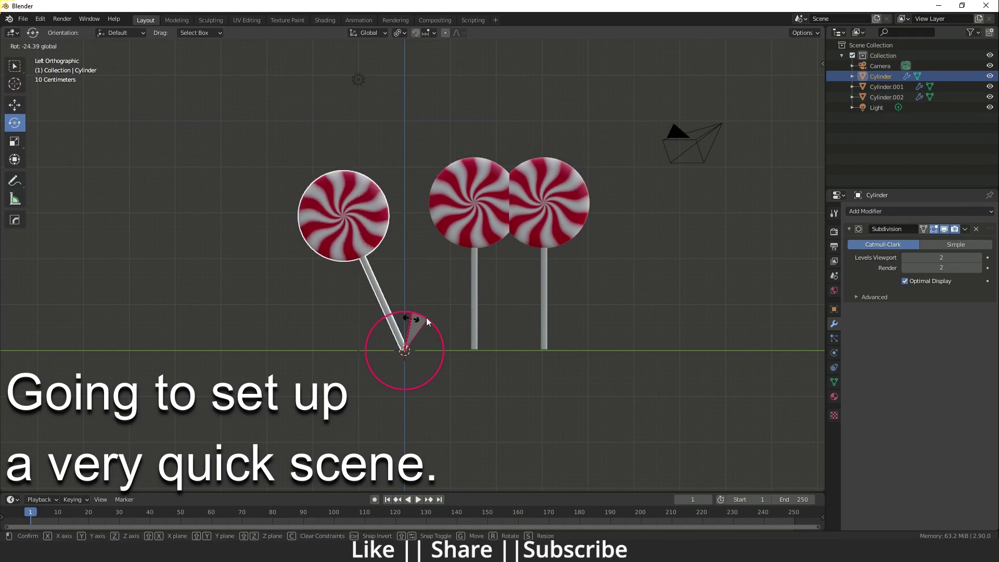
{"action": "left_click", "coordinate": [508, 226]}
{"action": "left_click", "coordinate": [544, 208]}
Step: Bring the stick bases close together along the Y axis and offset the middle lollipop about 0.25 m along X
{"action": "key", "text": "w"}
{"action": "left_click_drag", "start_coordinate": [521, 351], "coordinate": [422, 351]}
{"action": "middle_click_drag", "start_coordinate": [468, 291], "coordinate": [395, 323]}
{"action": "left_click_drag", "start_coordinate": [417, 347], "coordinate": [405, 342]}
{"action": "middle_click_drag", "start_coordinate": [405, 342], "coordinate": [458, 322]}
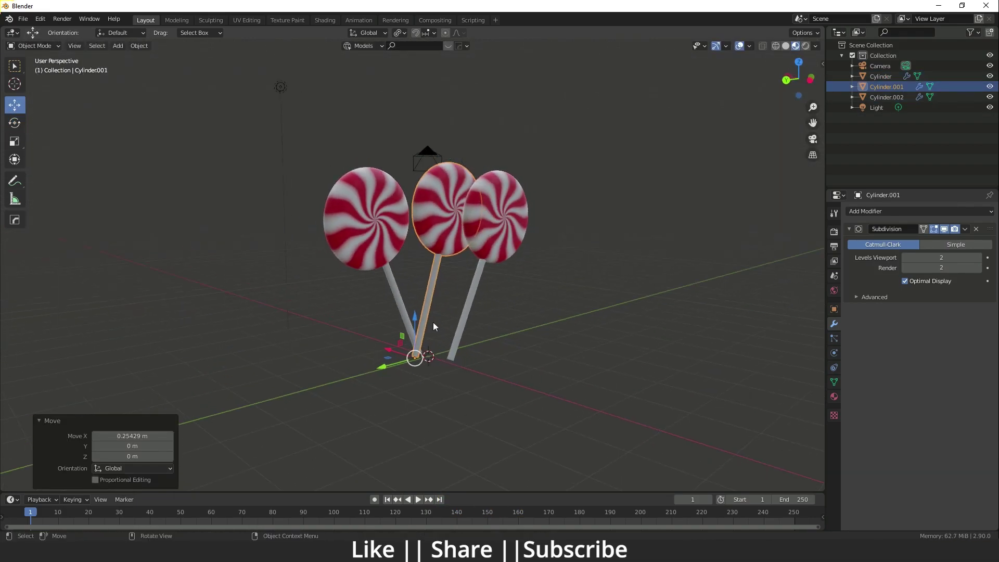
Step: Rotate the lollipops slightly to refine the bouquet arrangement and clear the selection
{"action": "left_click", "coordinate": [357, 221]}
{"action": "key", "text": "e"}
{"action": "left_click", "coordinate": [449, 208], "text": "shift"}
{"action": "left_click", "coordinate": [500, 219], "text": "shift"}
{"action": "left_click_drag", "start_coordinate": [431, 373], "coordinate": [416, 377]}
{"action": "left_click", "coordinate": [536, 339]}
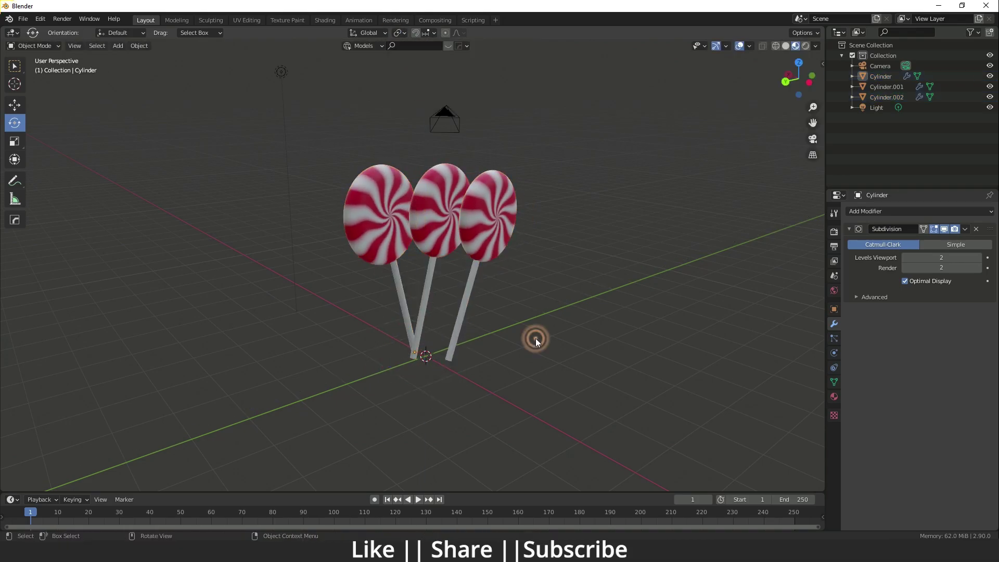
Step: Add a ground plane under the lollipops, scale it by about 9, and shape it into a curved studio backdrop
{"action": "middle_click_drag", "start_coordinate": [524, 319], "coordinate": [469, 291]}
{"action": "scroll", "coordinate": [416, 302], "scroll_direction": "up", "scroll_amount": 2}
{"action": "left_click", "coordinate": [337, 304]}
{"action": "scroll", "coordinate": [335, 334], "scroll_direction": "down", "scroll_amount": 4}
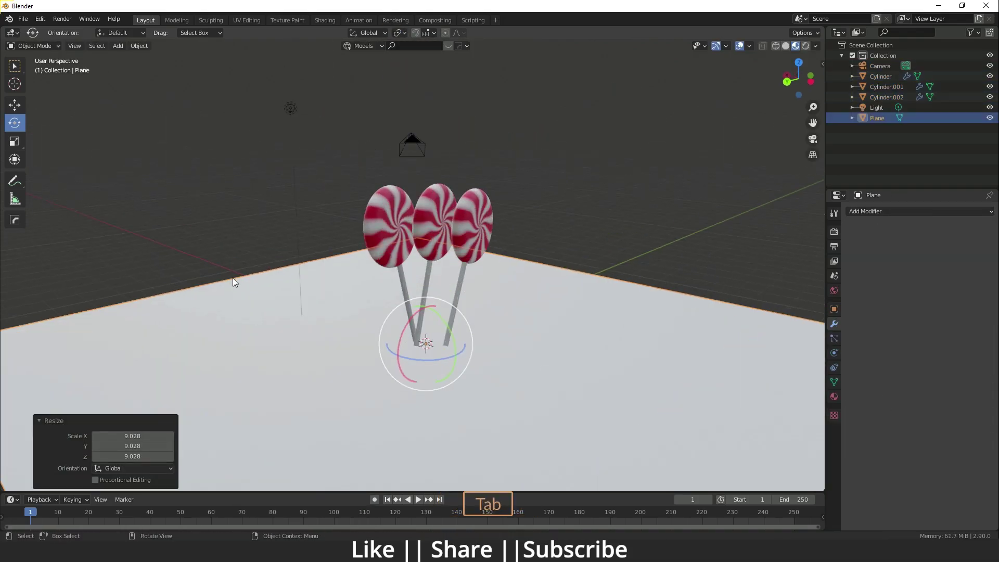
{"action": "key", "text": "Tab"}
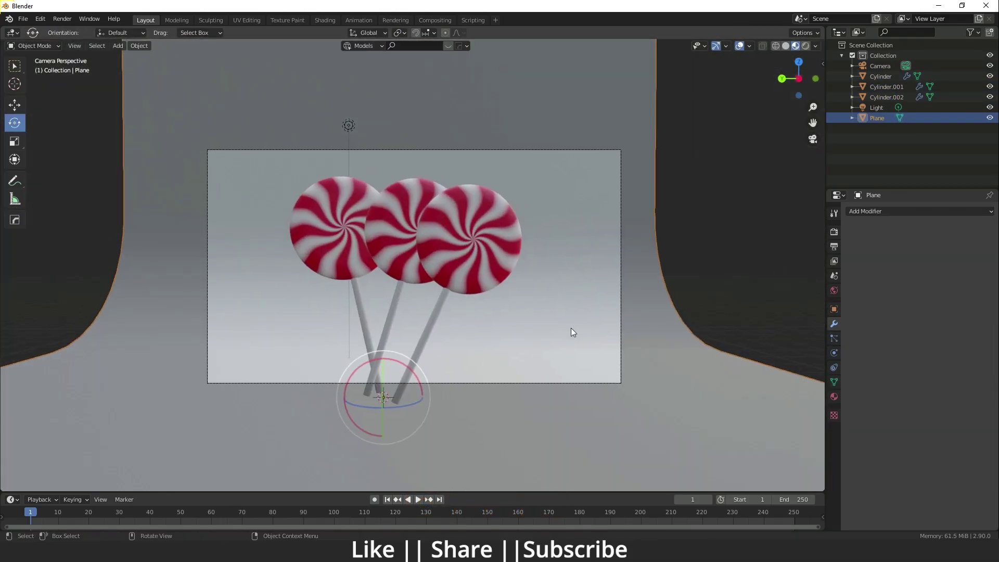
Step: Delete the scene's light and set the render engine to Cycles with GPU Compute for a rendered preview
{"action": "key", "text": "c"}
{"action": "left_click", "coordinate": [359, 136]}
{"action": "key", "text": "Return"}
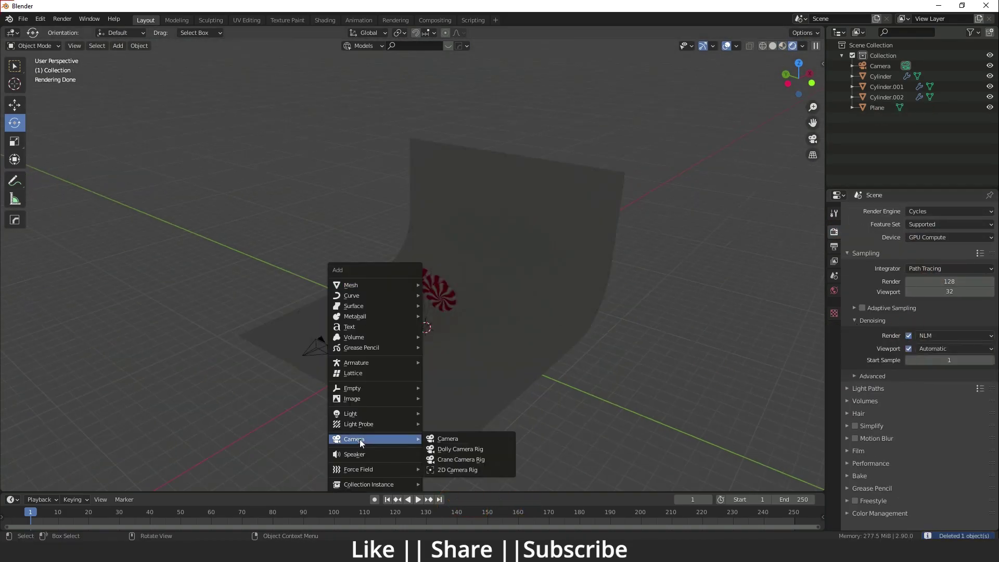